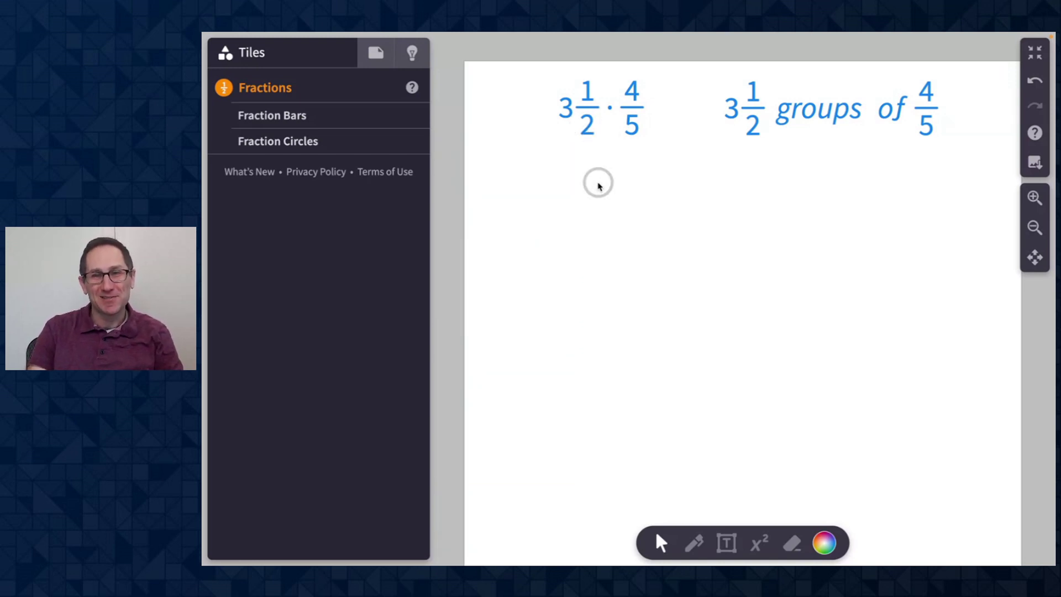
# - Build a purple four-fifths circle from 1/5 fraction-circle pieces below the expressions
pyautogui.scroll(-15, 598, 185)
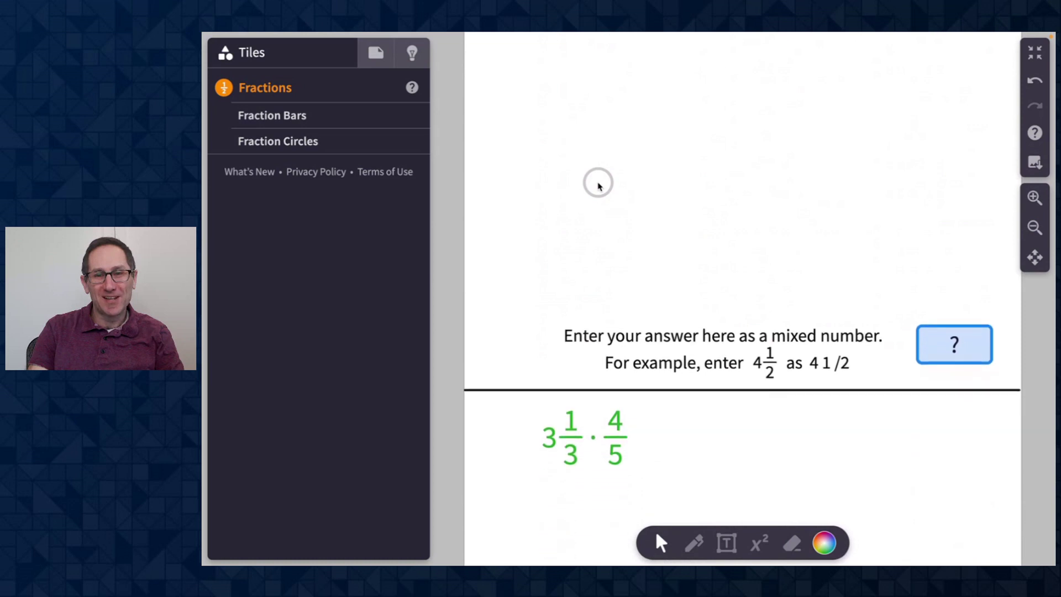
pyautogui.scroll(-5, 598, 185)
pyautogui.scroll(20, 598, 185)
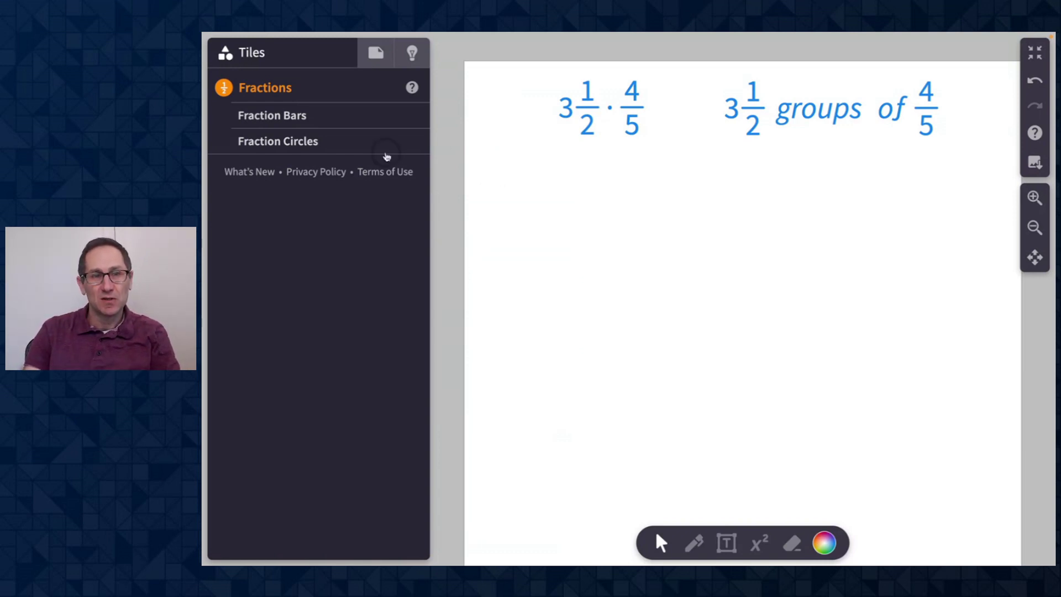
pyautogui.click(308, 142)
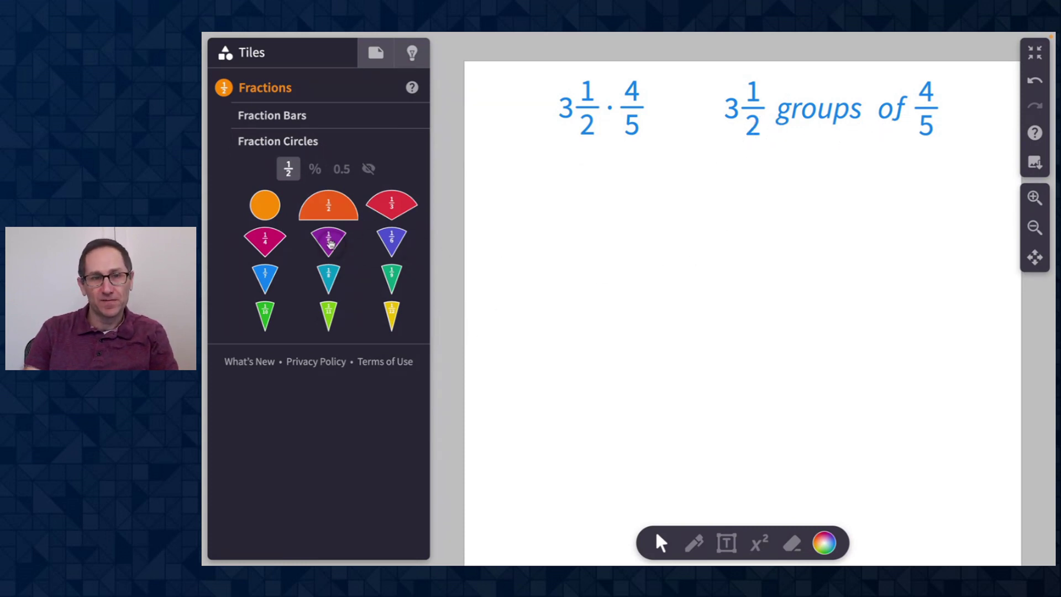
pyautogui.moveTo(328, 238); pyautogui.dragTo(569, 287)
pyautogui.moveTo(670, 241); pyautogui.dragTo(661, 419)
# - Duplicate the four-fifths circle and arrange the copies in a two-by-two grid
pyautogui.hotkey('ctrl', 'd')
pyautogui.hotkey('ctrl', 'd')
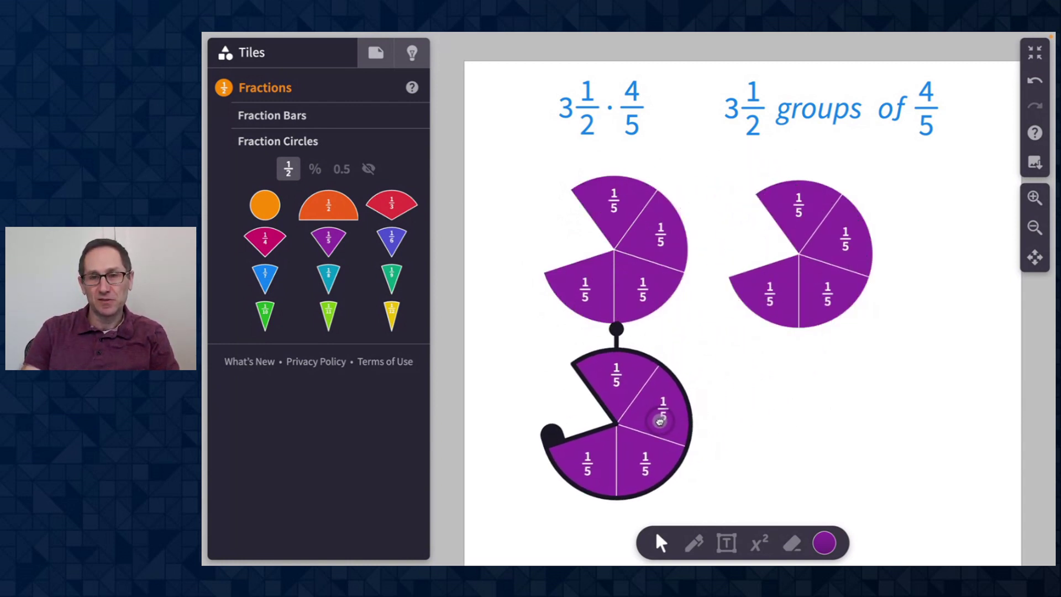
pyautogui.scroll(-1, 877, 373)
pyautogui.scroll(1, 877, 375)
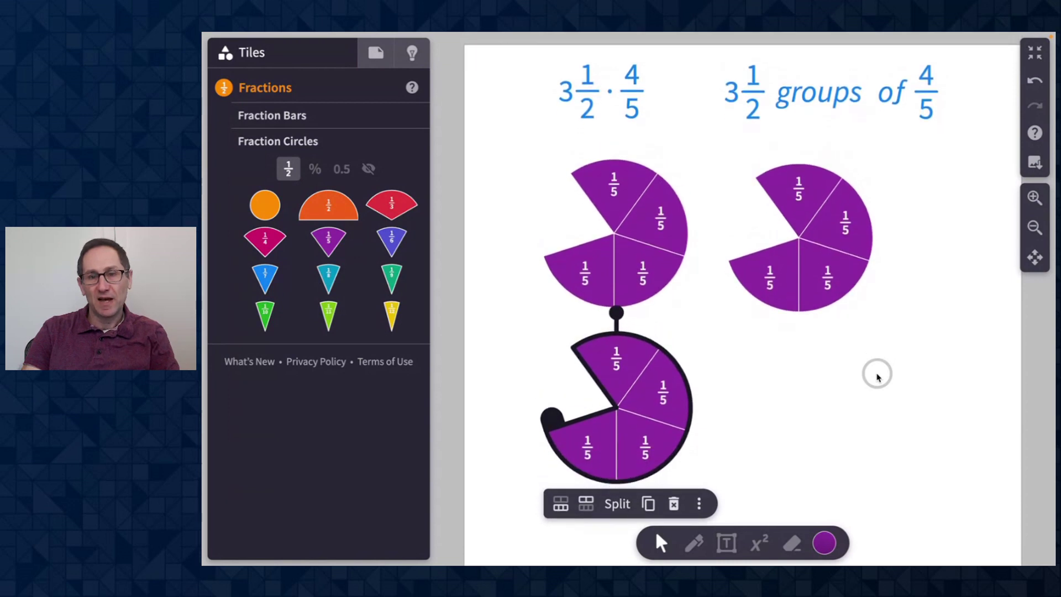
pyautogui.hotkey('ctrl', 'd')
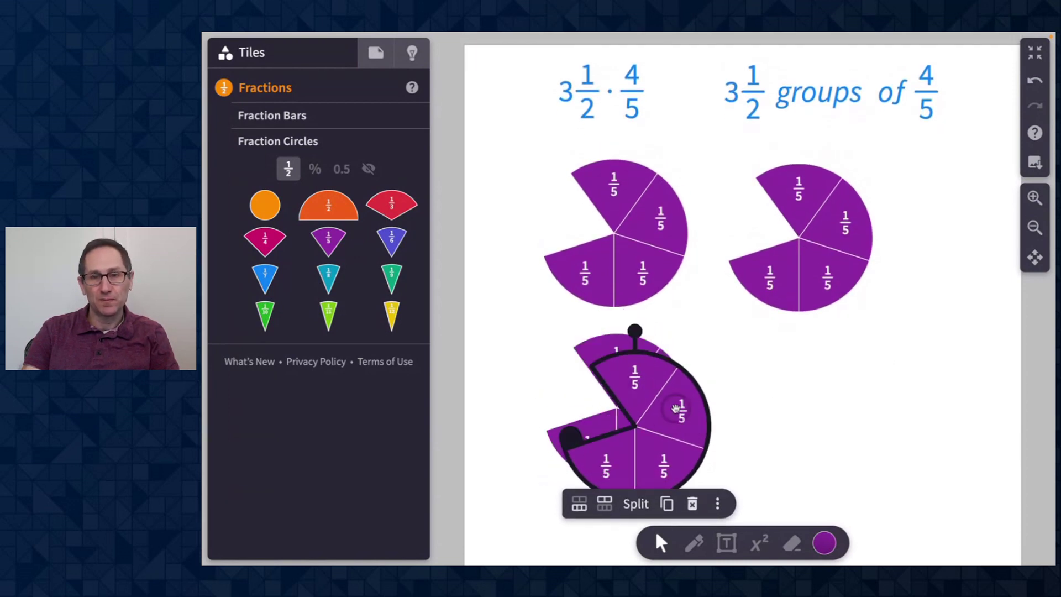
pyautogui.moveTo(680, 414); pyautogui.dragTo(848, 394)
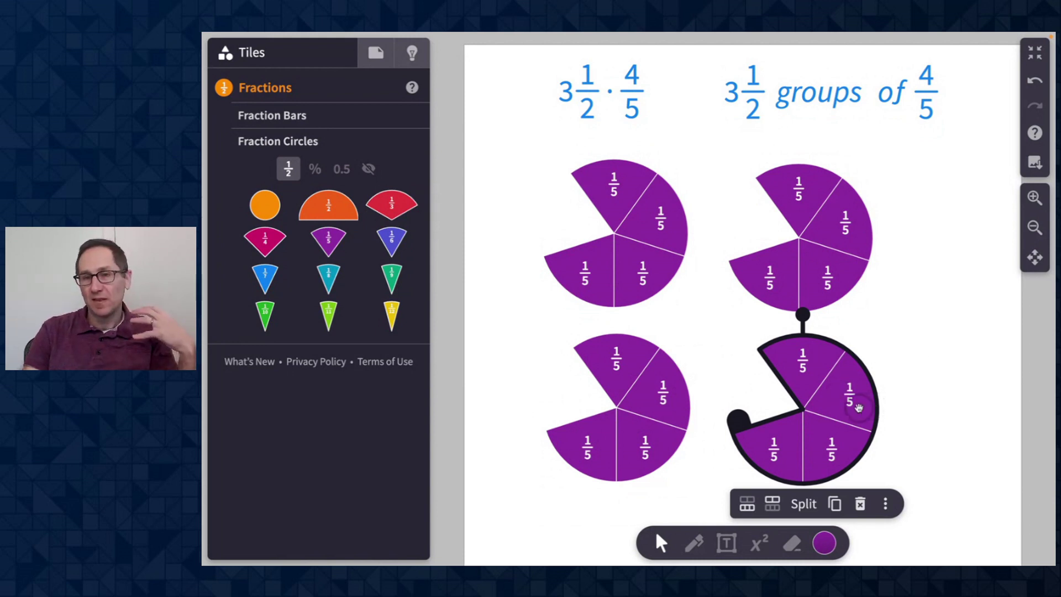
# - Hide the fraction labels on the bottom-right circle
pyautogui.click(884, 503)
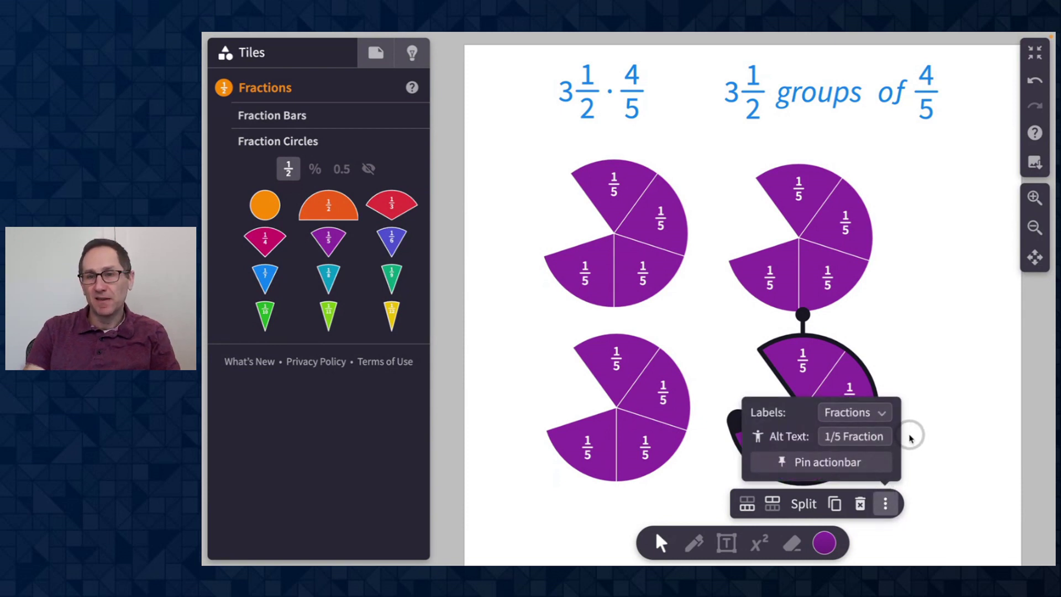
pyautogui.click(868, 413)
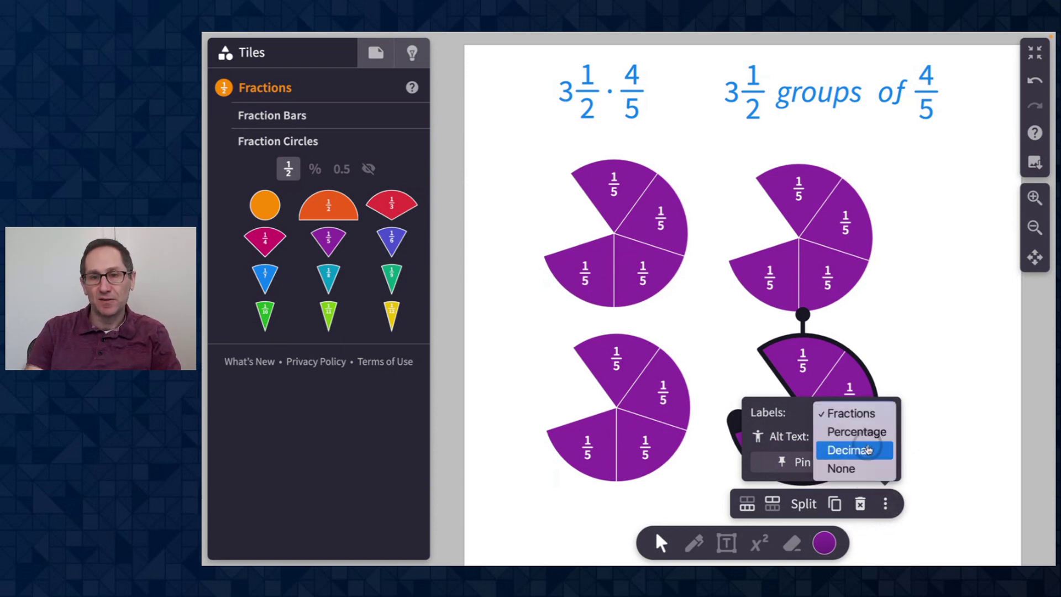
pyautogui.click(867, 467)
pyautogui.click(930, 397)
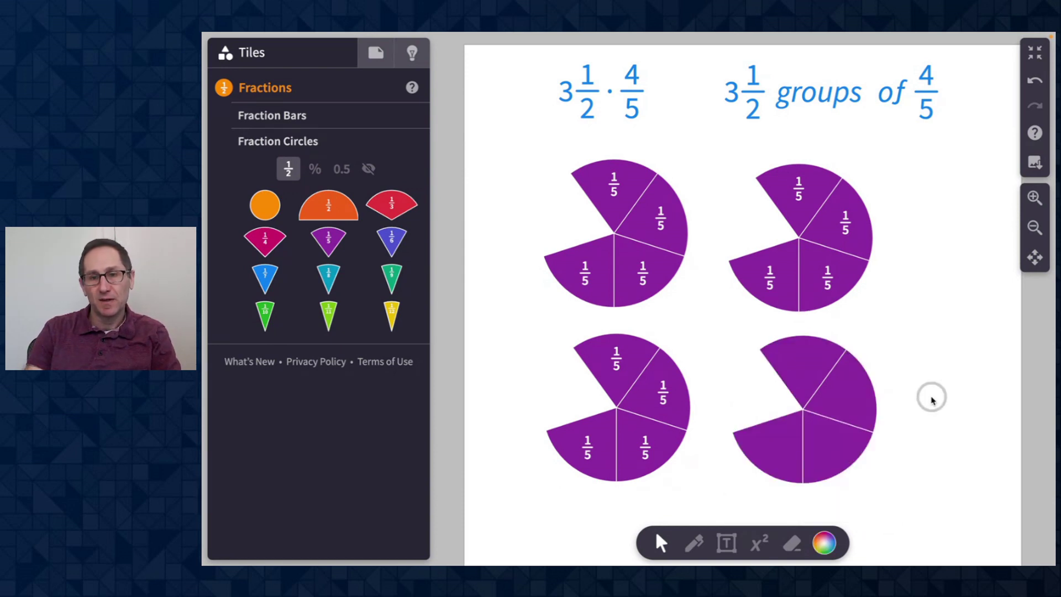
# - Shrink the bottom-right circle to two fifths and label its pieces as 1/5
pyautogui.click(789, 432)
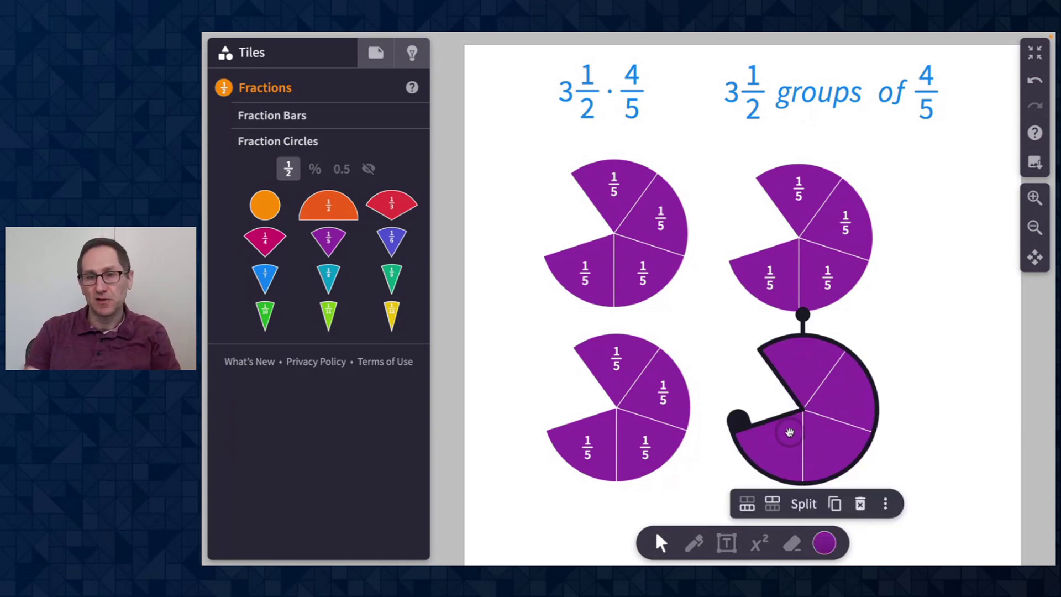
pyautogui.moveTo(761, 417); pyautogui.dragTo(863, 434)
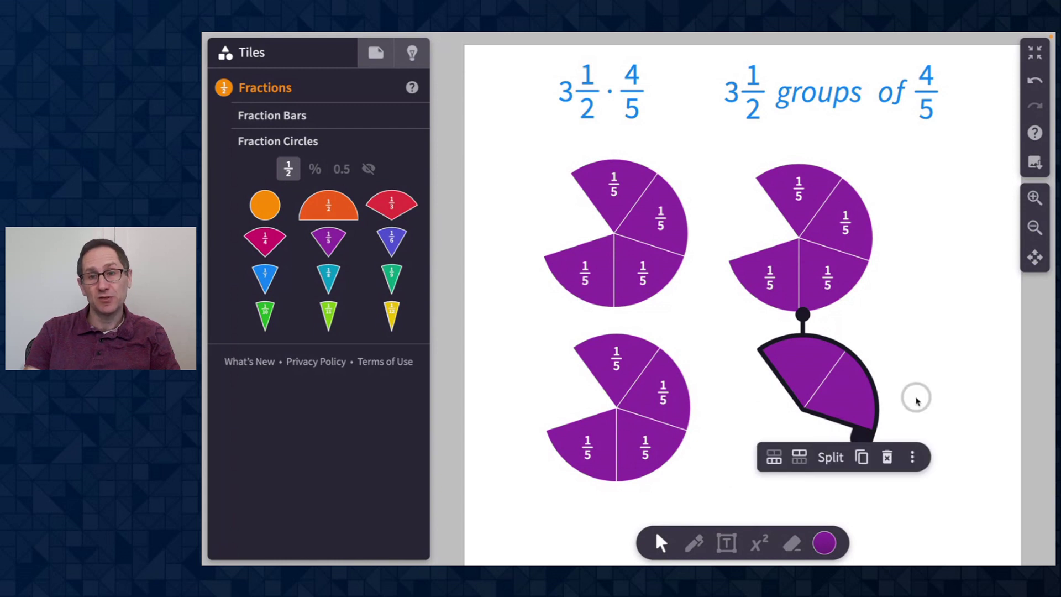
pyautogui.click(911, 457)
pyautogui.click(883, 366)
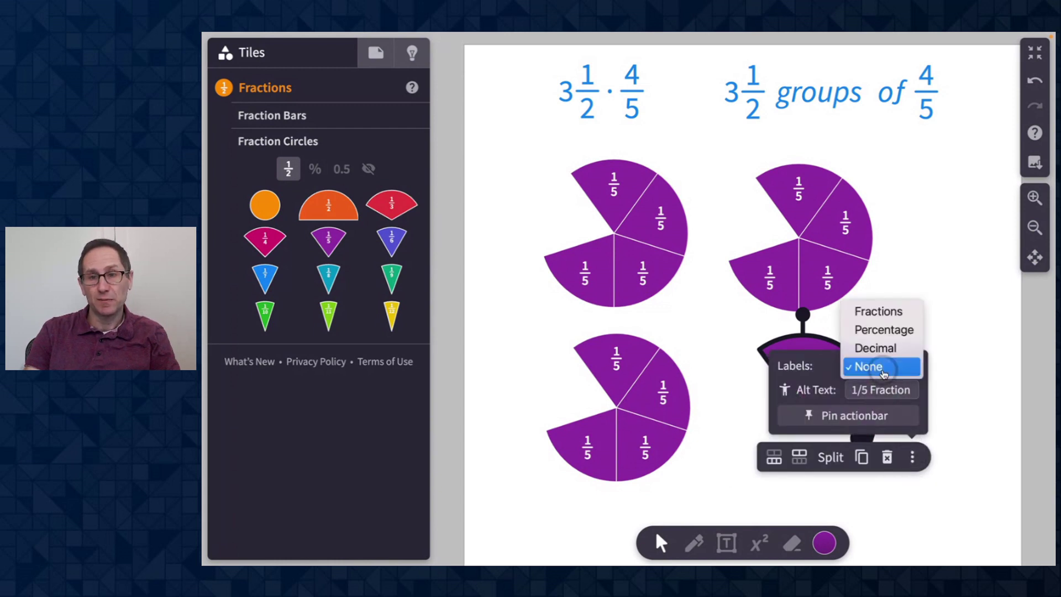
pyautogui.click(878, 308)
pyautogui.click(917, 283)
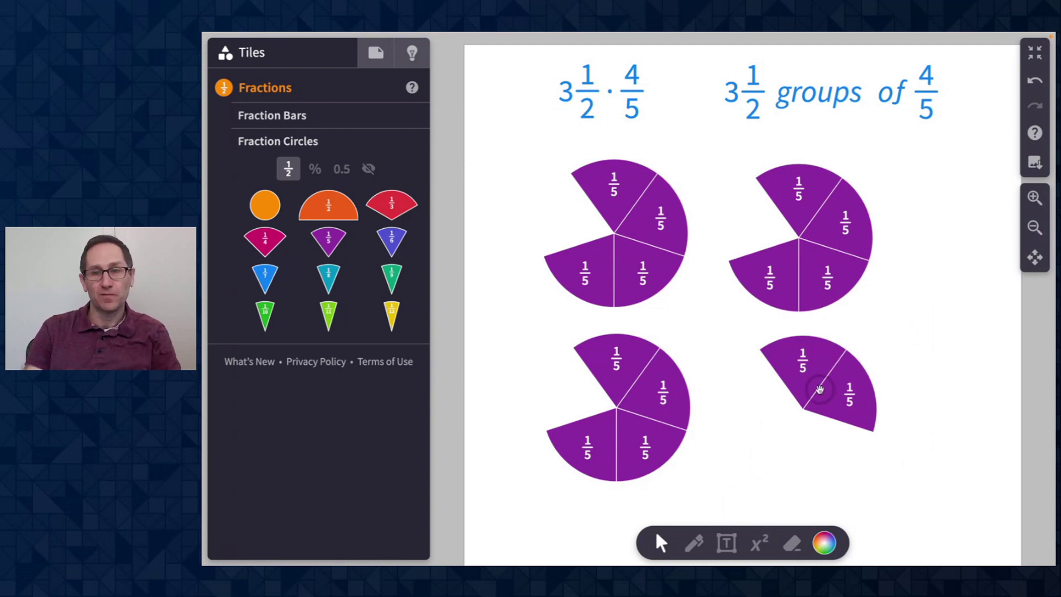
# - Split the two-fifths shape into separate 1/5 pieces and realign them together
pyautogui.click(796, 360)
pyautogui.click(803, 405)
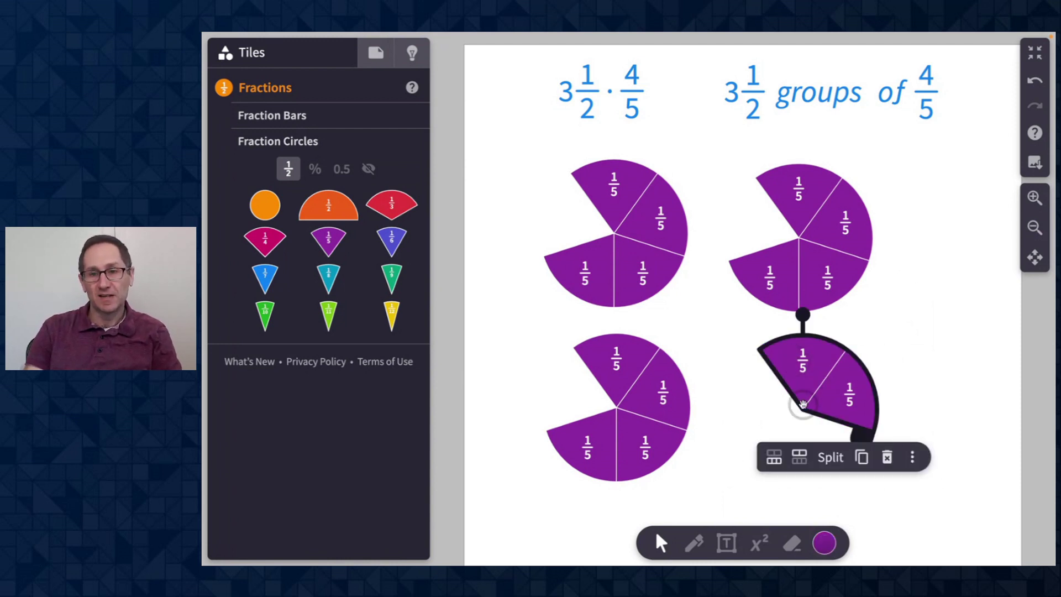
pyautogui.click(830, 457)
pyautogui.click(750, 420)
pyautogui.moveTo(802, 368); pyautogui.dragTo(553, 219)
pyautogui.moveTo(551, 176); pyautogui.dragTo(774, 381)
pyautogui.moveTo(854, 381); pyautogui.dragTo(840, 371)
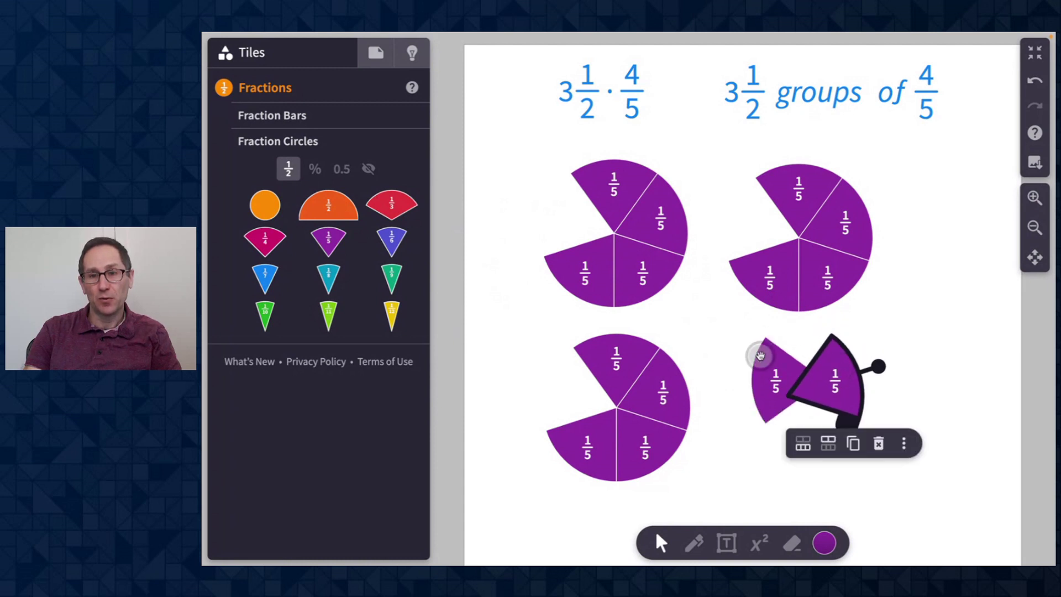
# - Merge the two 1/5 pieces into one two-fifths sector and select all four groups
pyautogui.moveTo(738, 349); pyautogui.dragTo(811, 393)
pyautogui.click(789, 453)
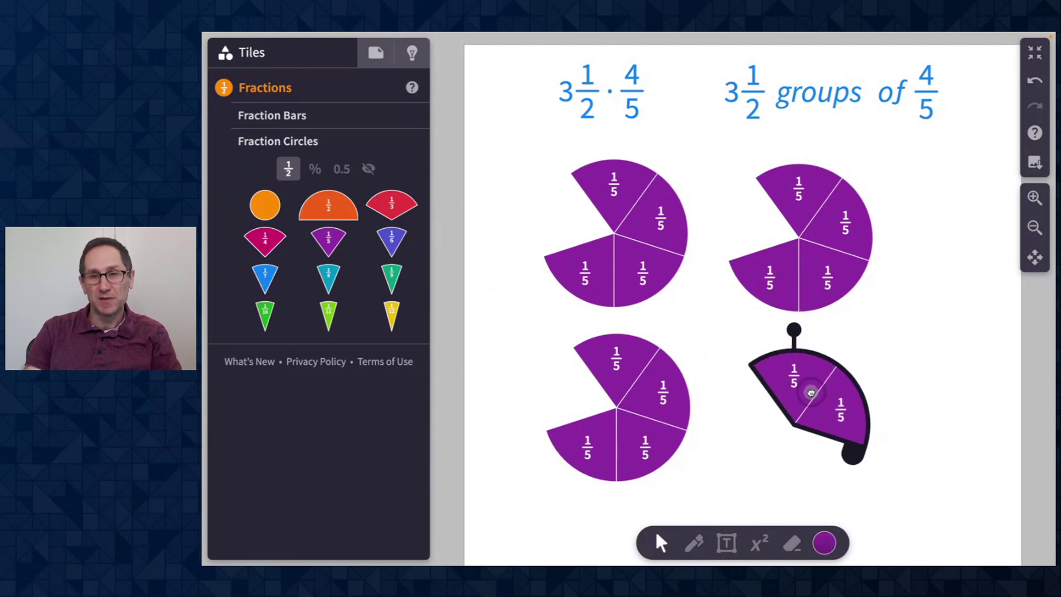
pyautogui.click(880, 328)
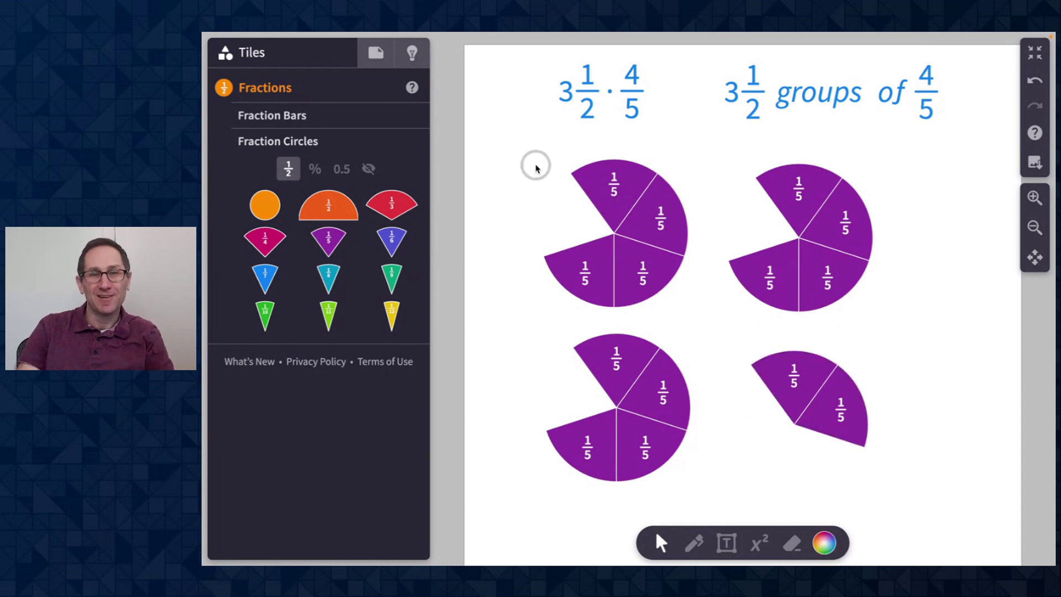
pyautogui.moveTo(530, 161); pyautogui.dragTo(883, 461)
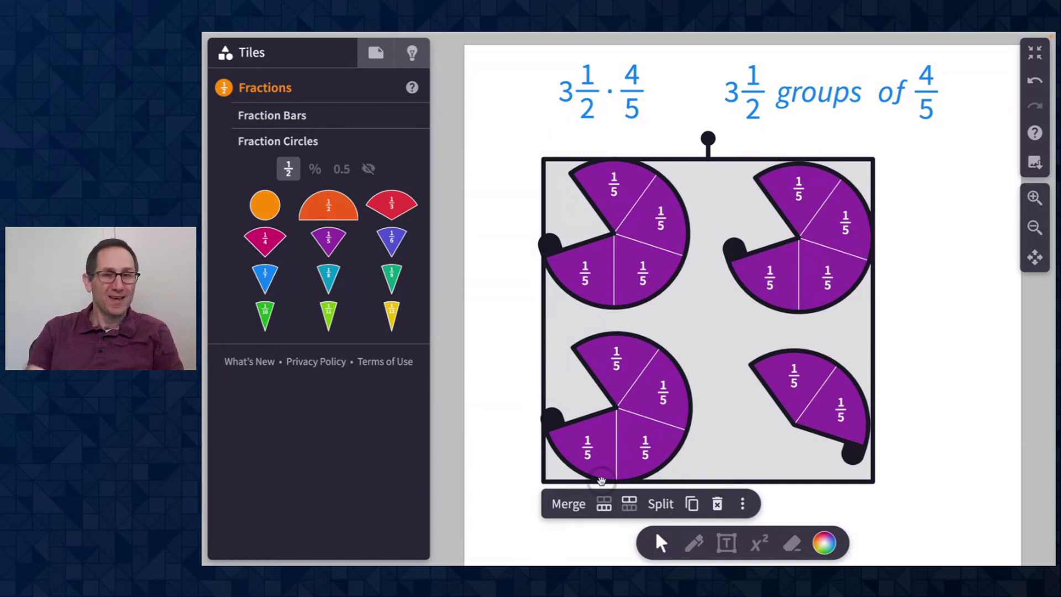
# - Combine the fifths into whole circles and rearrange them, moving the four-fifths circle right
pyautogui.click(567, 505)
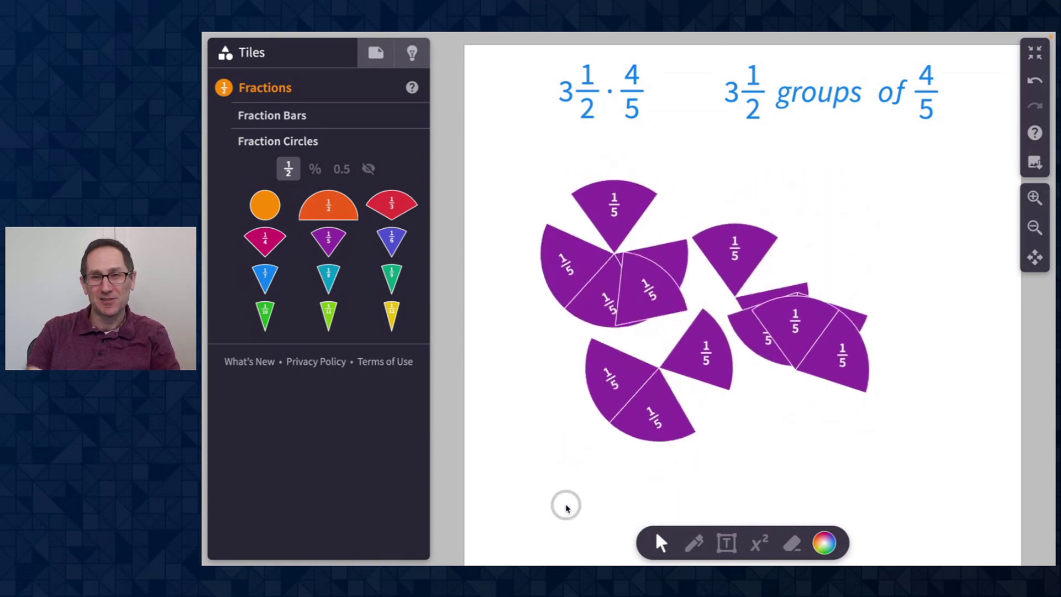
pyautogui.click(892, 265)
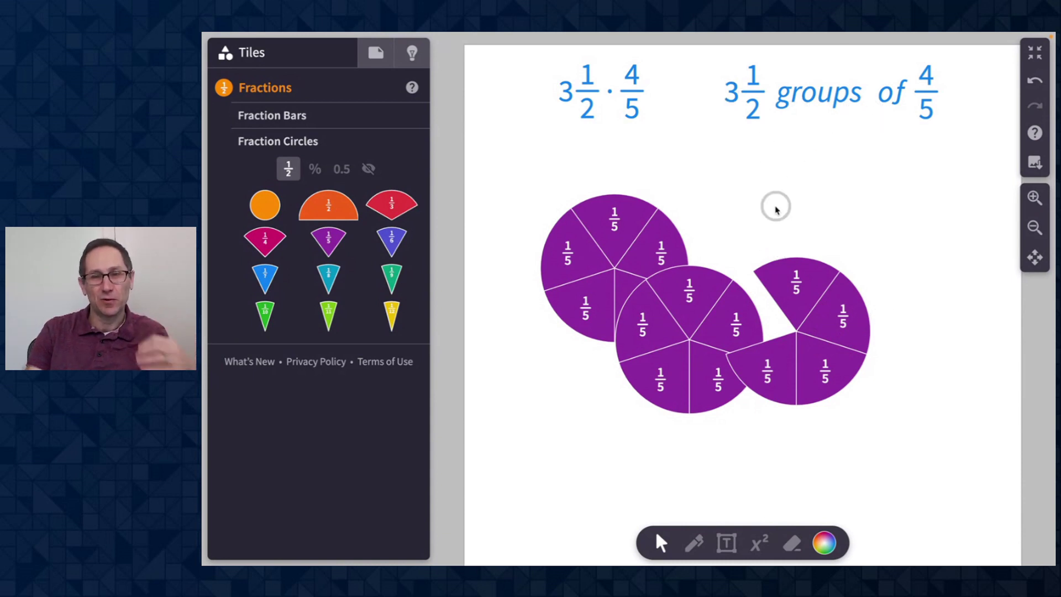
pyautogui.moveTo(818, 325); pyautogui.dragTo(911, 244)
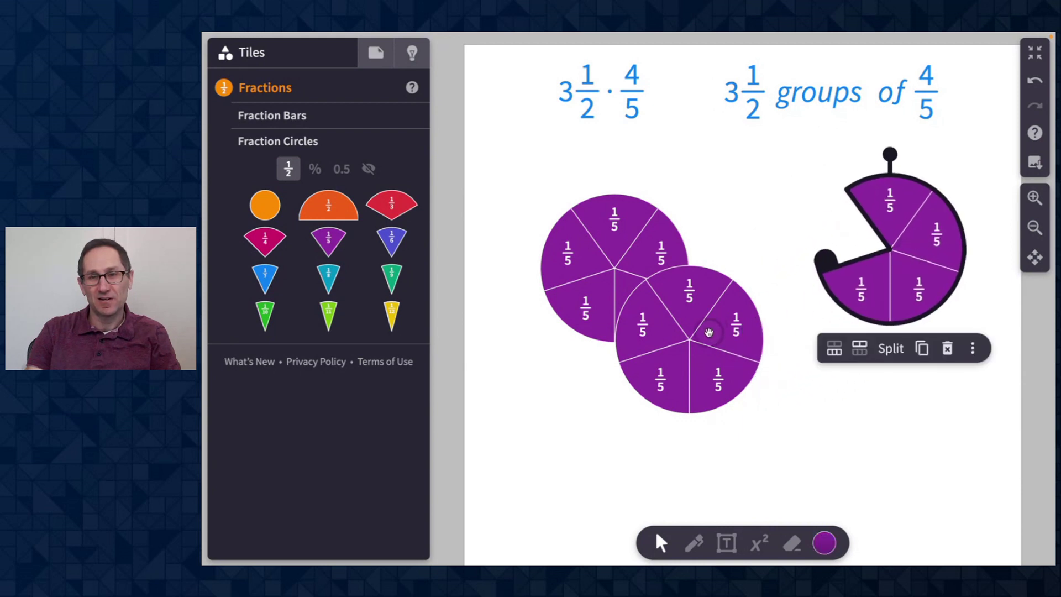
pyautogui.click(726, 347)
pyautogui.moveTo(725, 347); pyautogui.dragTo(768, 369)
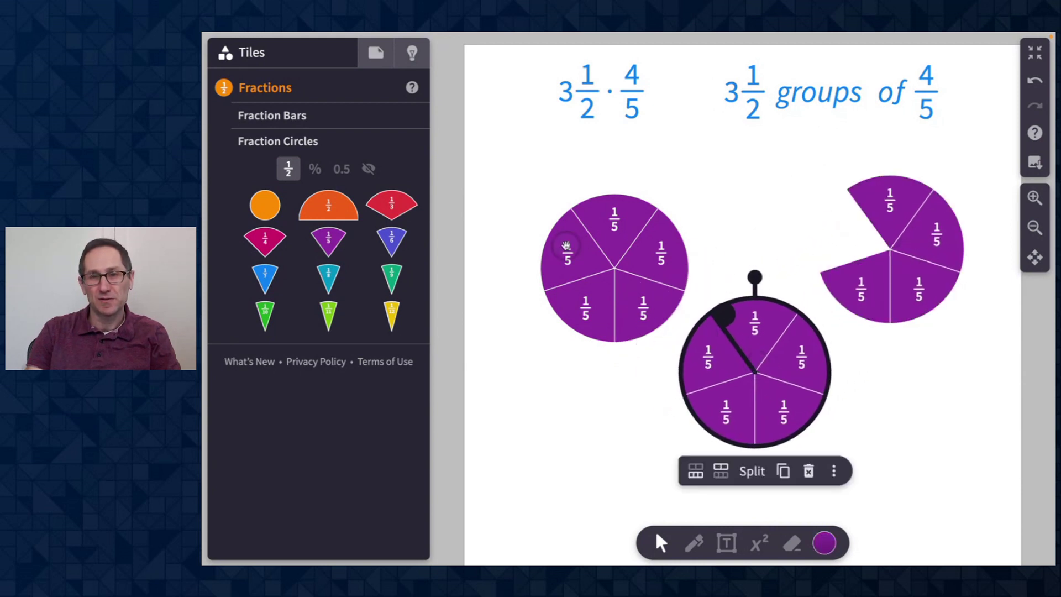
pyautogui.click(523, 208)
# - Regroup the middle and left fifths circles into solid orange whole circles
pyautogui.click(757, 413)
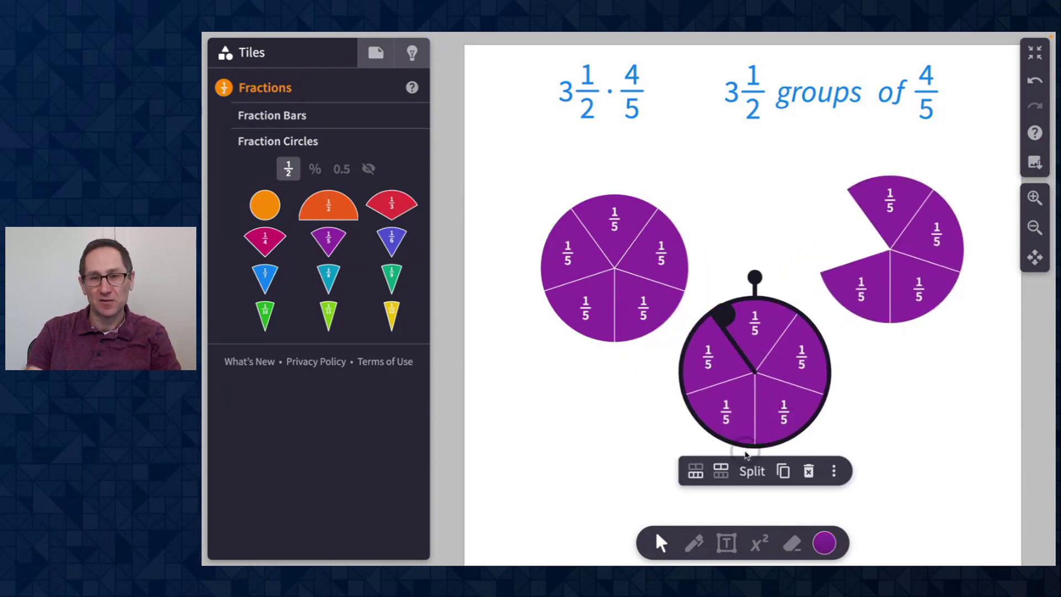
pyautogui.click(726, 472)
pyautogui.click(726, 471)
pyautogui.click(724, 472)
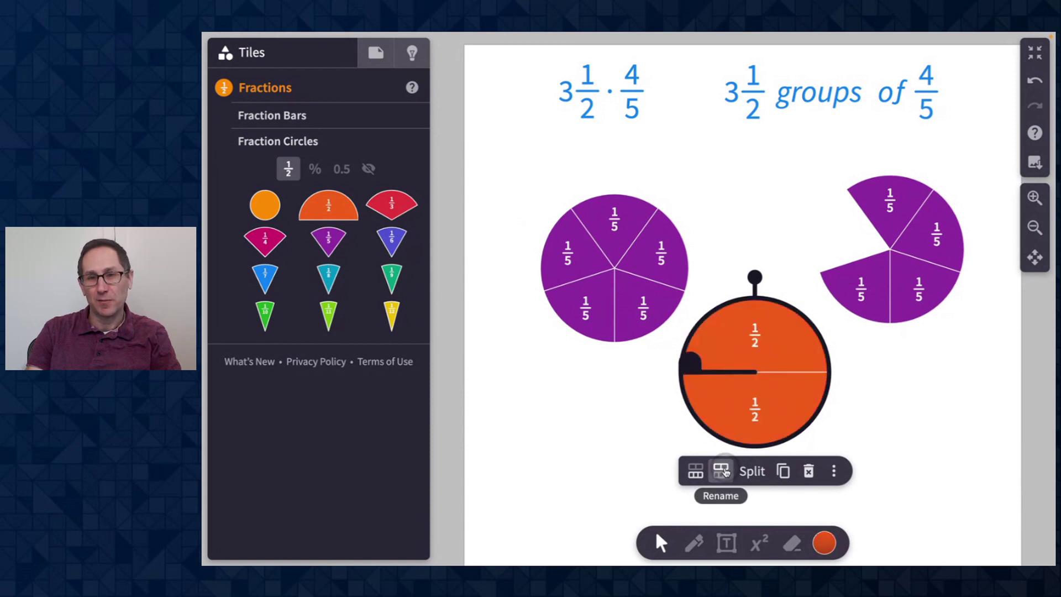
pyautogui.click(722, 474)
pyautogui.click(630, 286)
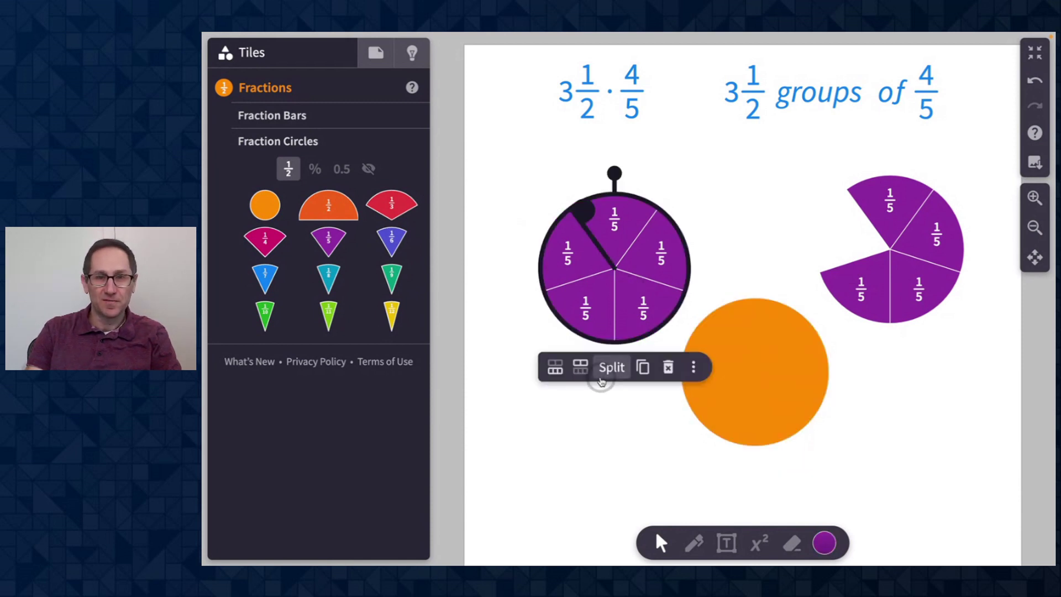
pyautogui.click(584, 371)
pyautogui.click(586, 371)
pyautogui.click(586, 371)
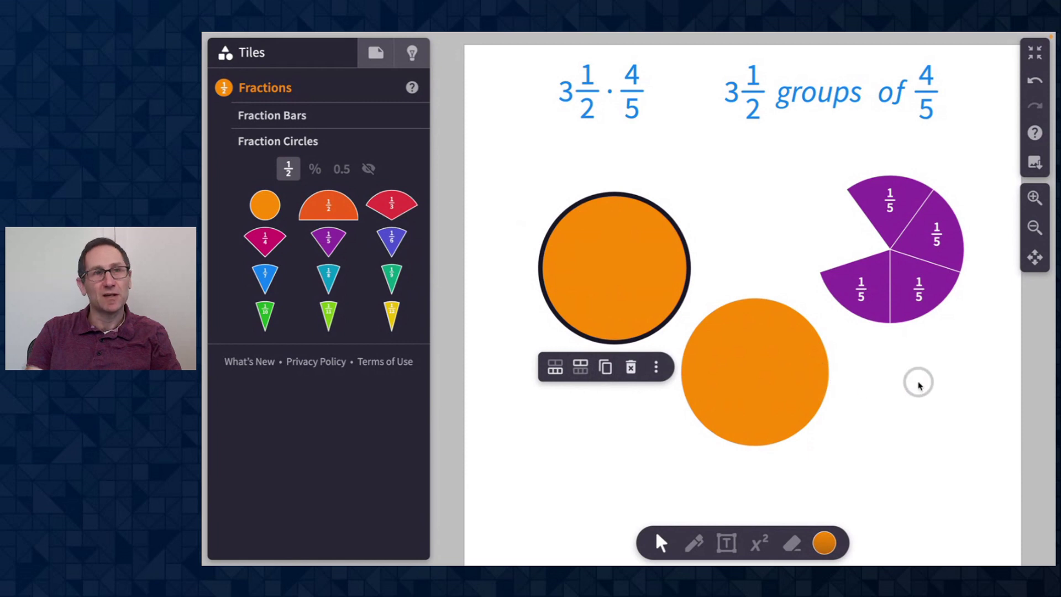
# - Enter 2 4/5 as the answer to ⅘ · 3½ and have it checked correct
pyautogui.scroll(-3, 918, 385)
pyautogui.scroll(-2, 918, 385)
pyautogui.scroll(5, 918, 385)
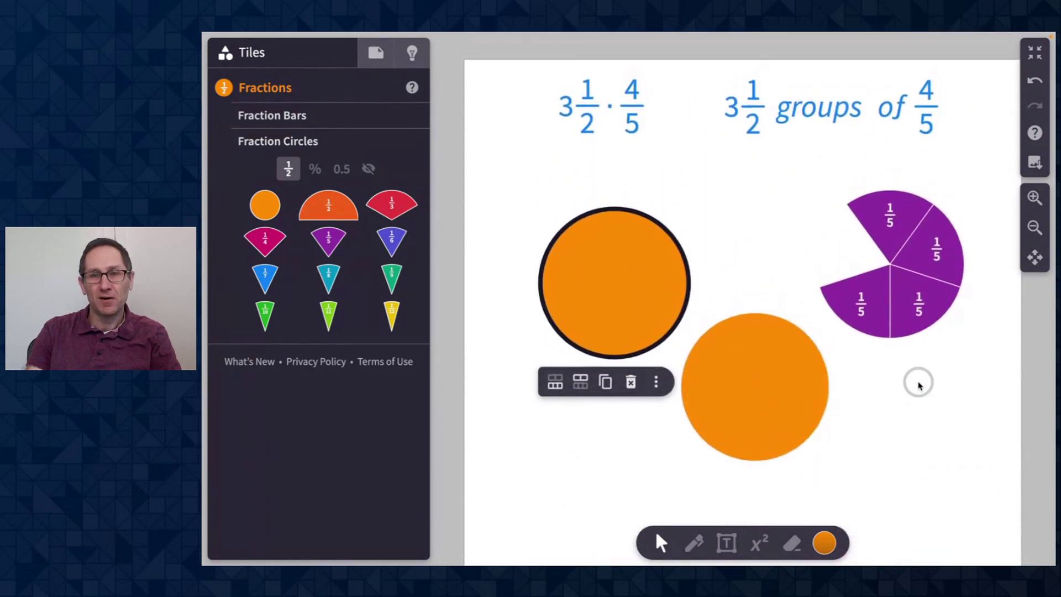
pyautogui.scroll(-2, 918, 385)
pyautogui.scroll(-4, 918, 385)
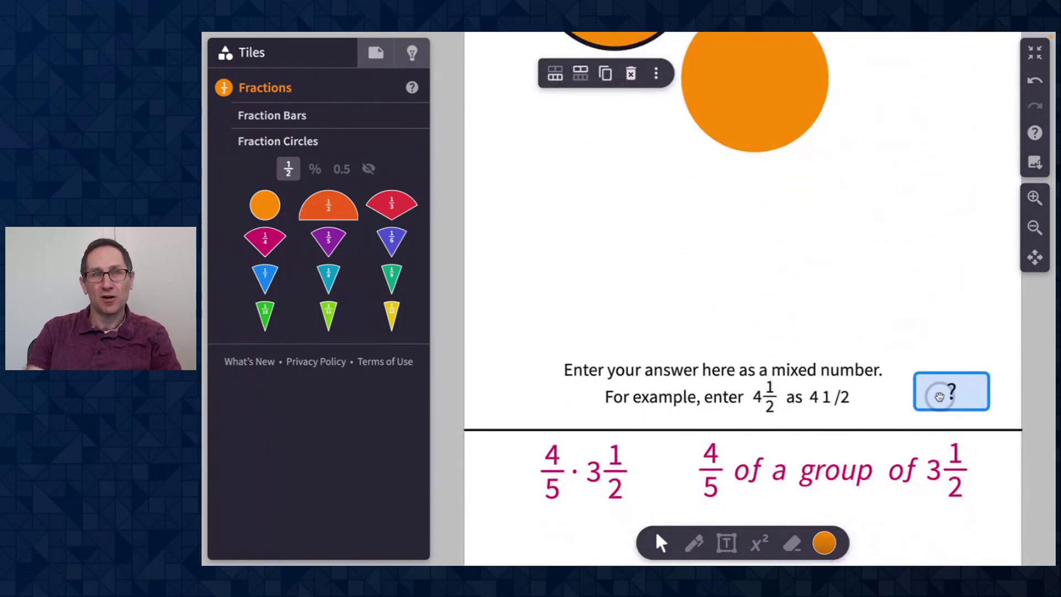
pyautogui.click(958, 393)
pyautogui.write('2 4/5')
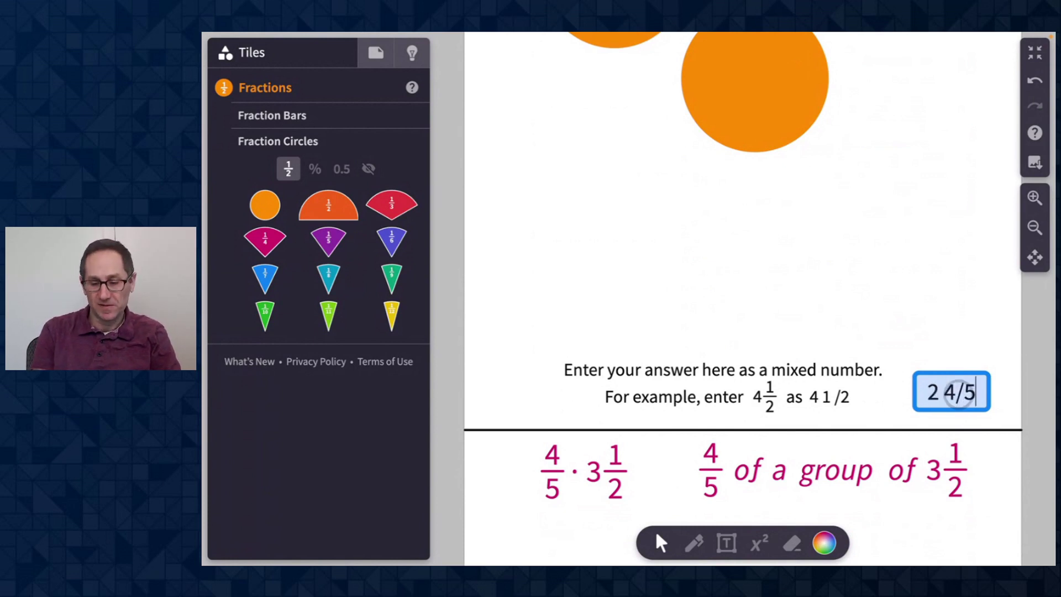
pyautogui.press('Return')
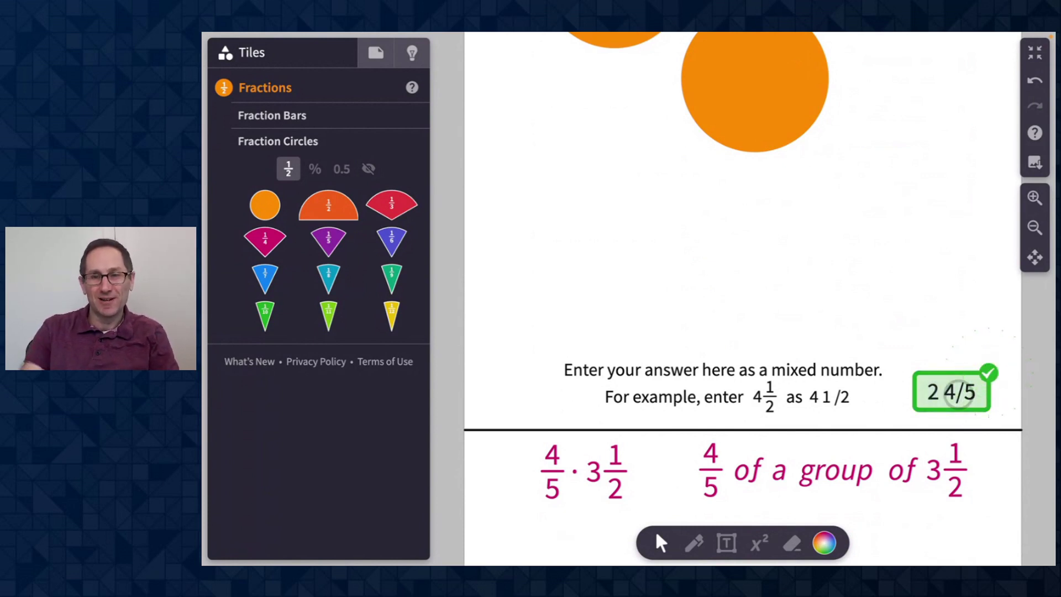
pyautogui.scroll(5, 810, 322)
pyautogui.scroll(-5, 809, 322)
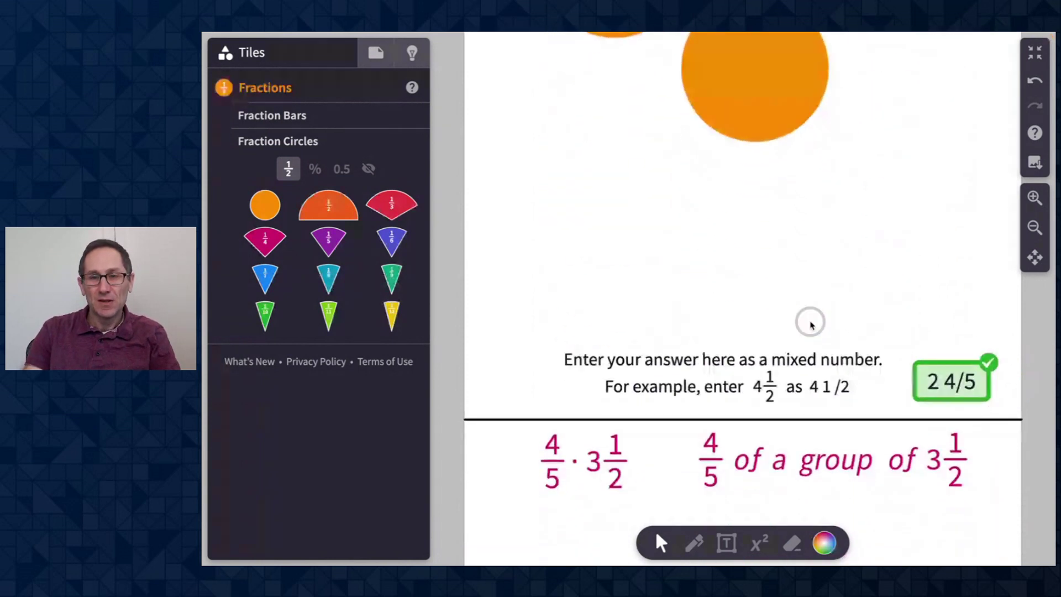
pyautogui.scroll(-5, 809, 322)
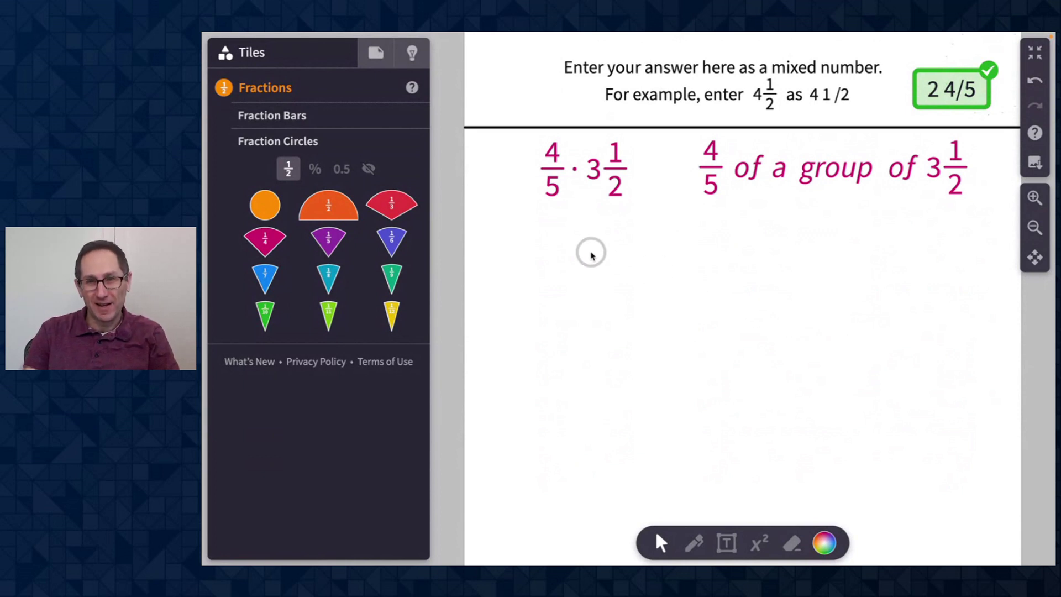
# - Build a 3½ model of three whole fraction bars plus a single 1/2 bar
pyautogui.click(329, 117)
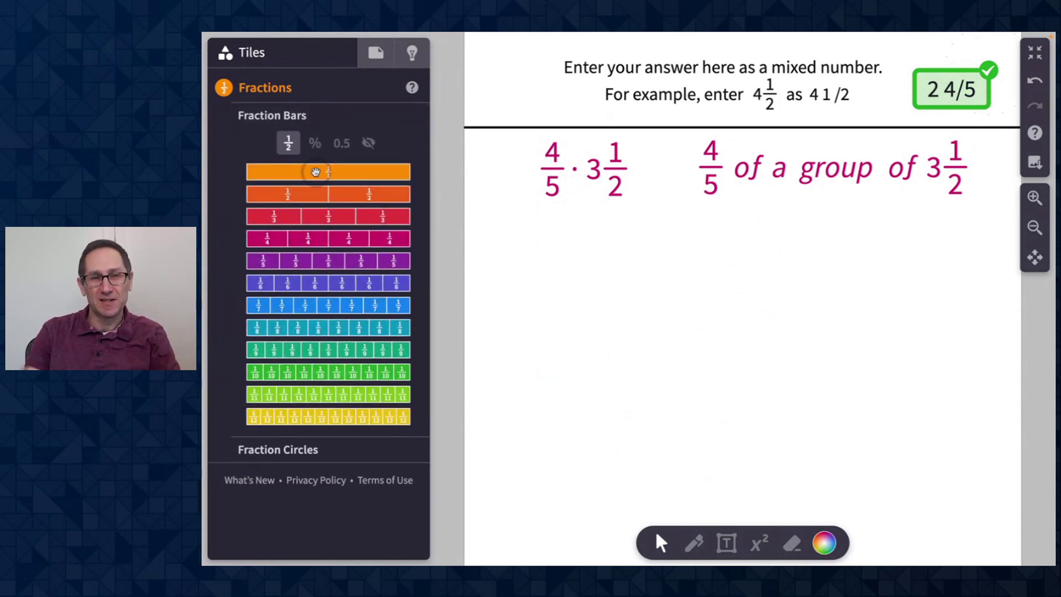
pyautogui.moveTo(328, 172); pyautogui.dragTo(710, 313)
pyautogui.hotkey('ctrl', 'd')
pyautogui.hotkey('ctrl', 'd')
pyautogui.click(702, 452)
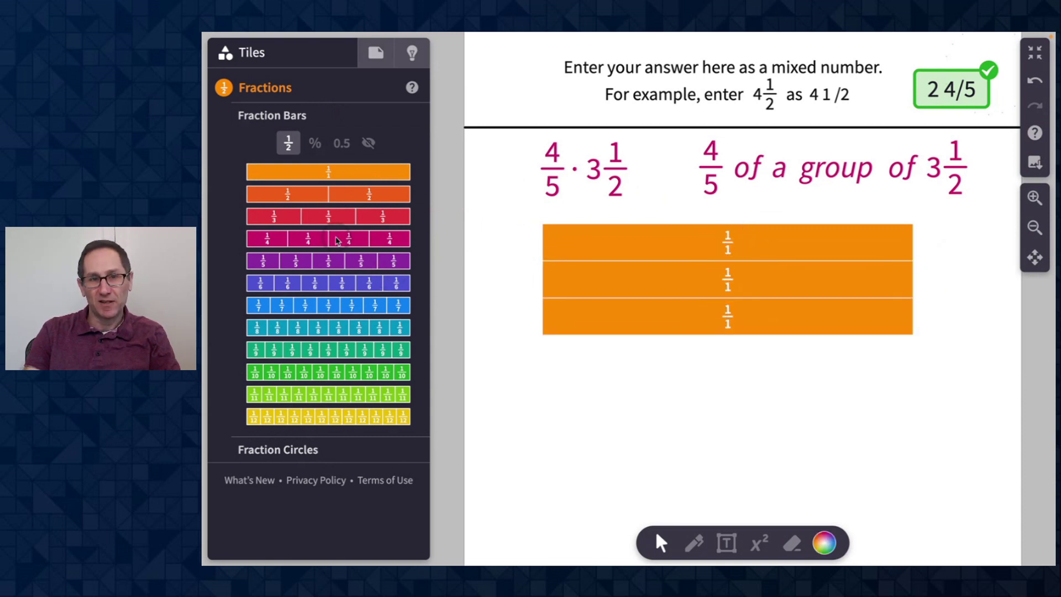
pyautogui.moveTo(324, 203); pyautogui.dragTo(738, 359)
pyautogui.moveTo(919, 341); pyautogui.dragTo(807, 353)
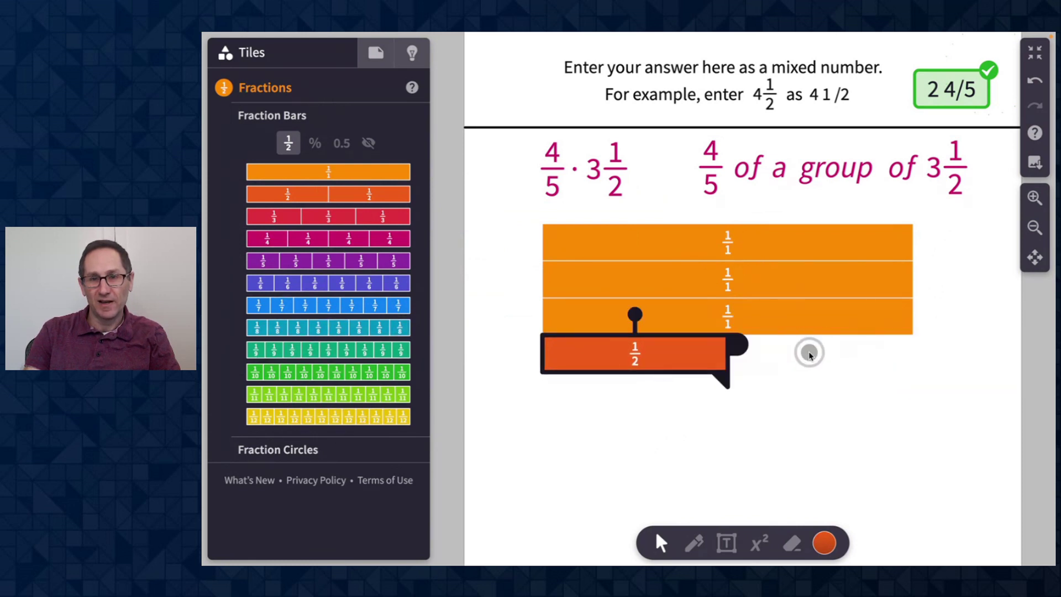
pyautogui.click(852, 359)
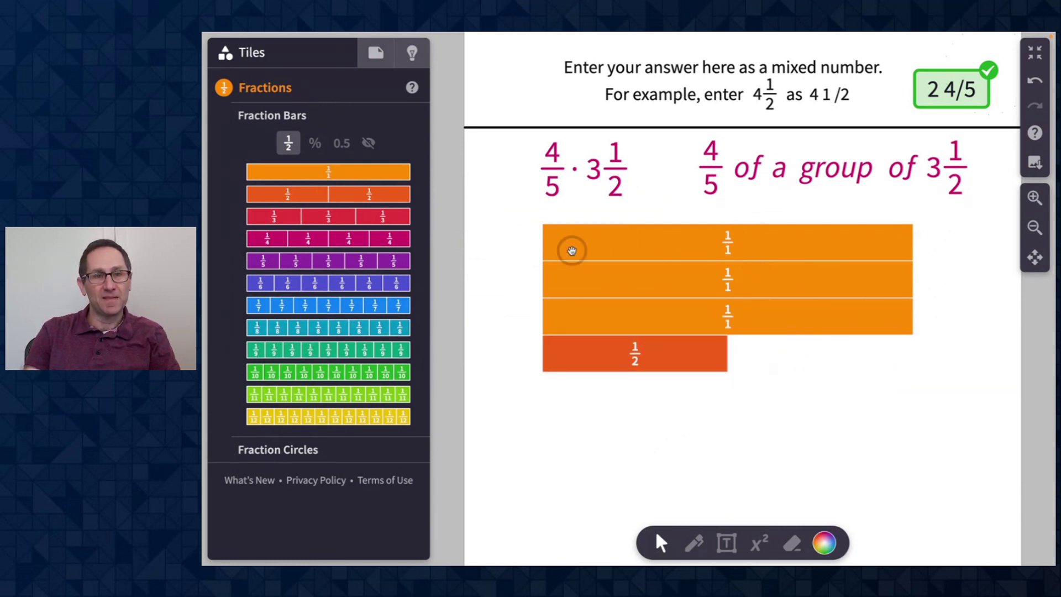
# - Duplicate the 3½ model below the original and select the copy's three whole bars
pyautogui.moveTo(521, 230); pyautogui.dragTo(688, 384)
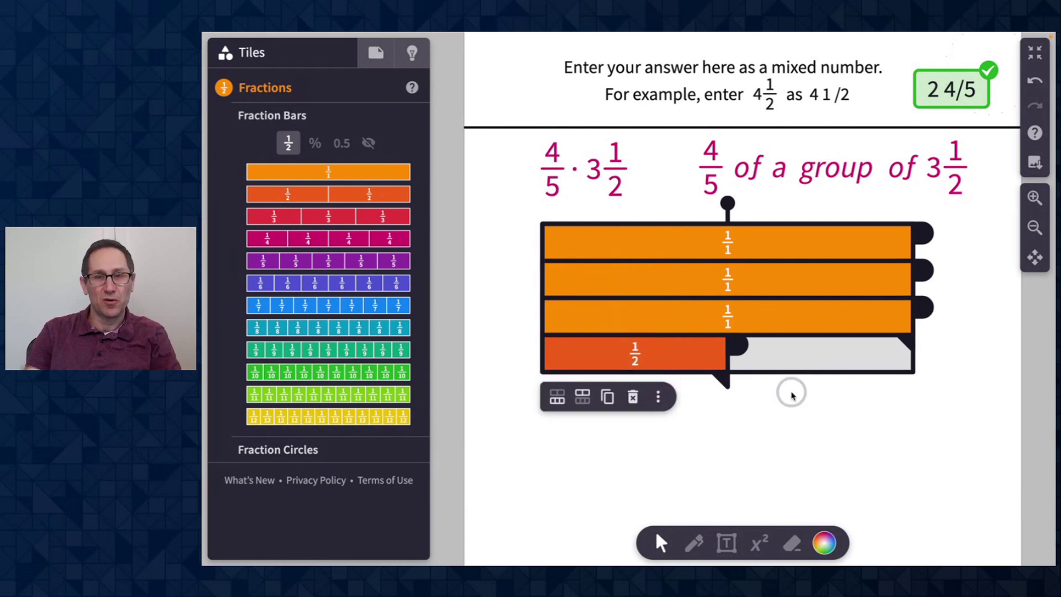
pyautogui.scroll(-1, 791, 394)
pyautogui.hotkey('ctrl', 'd')
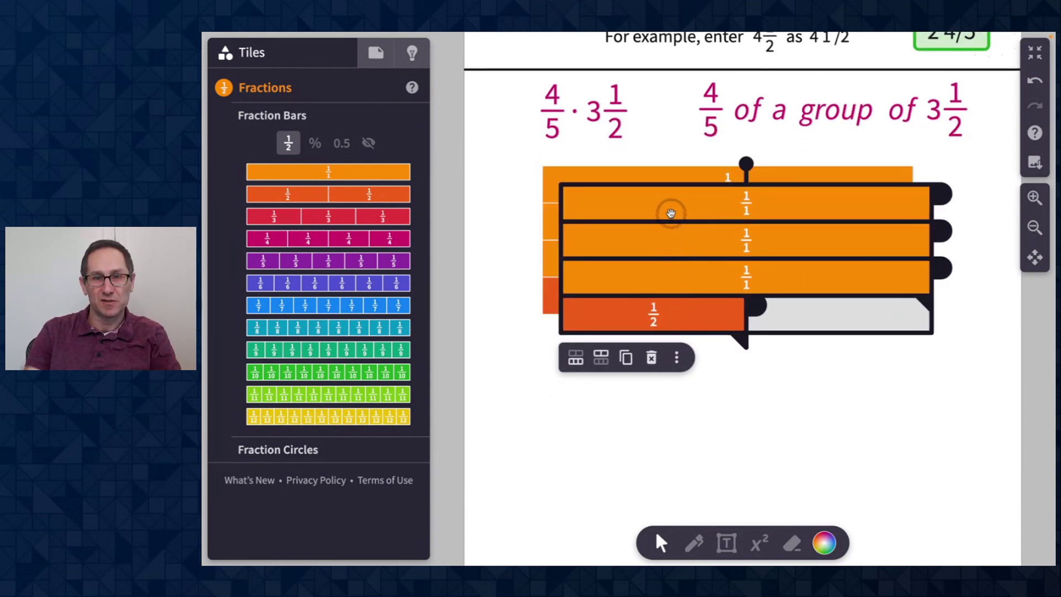
pyautogui.moveTo(670, 213); pyautogui.dragTo(654, 364)
pyautogui.click(793, 275)
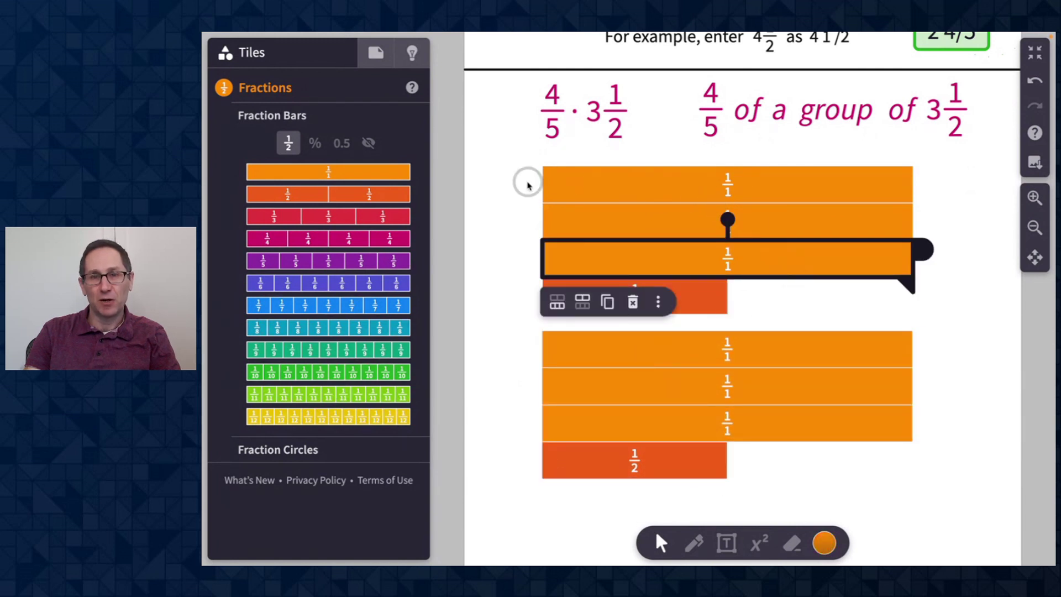
pyautogui.click(491, 180)
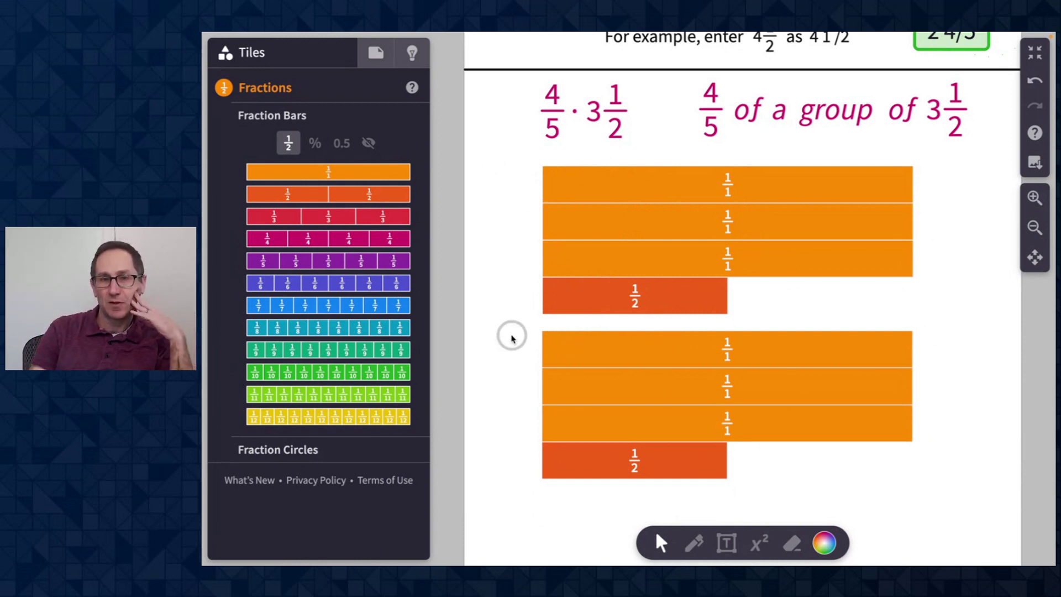
pyautogui.moveTo(512, 335); pyautogui.dragTo(604, 415)
# - Split the lower model's three whole bars into rows of five 1/5 pieces
pyautogui.click(515, 367)
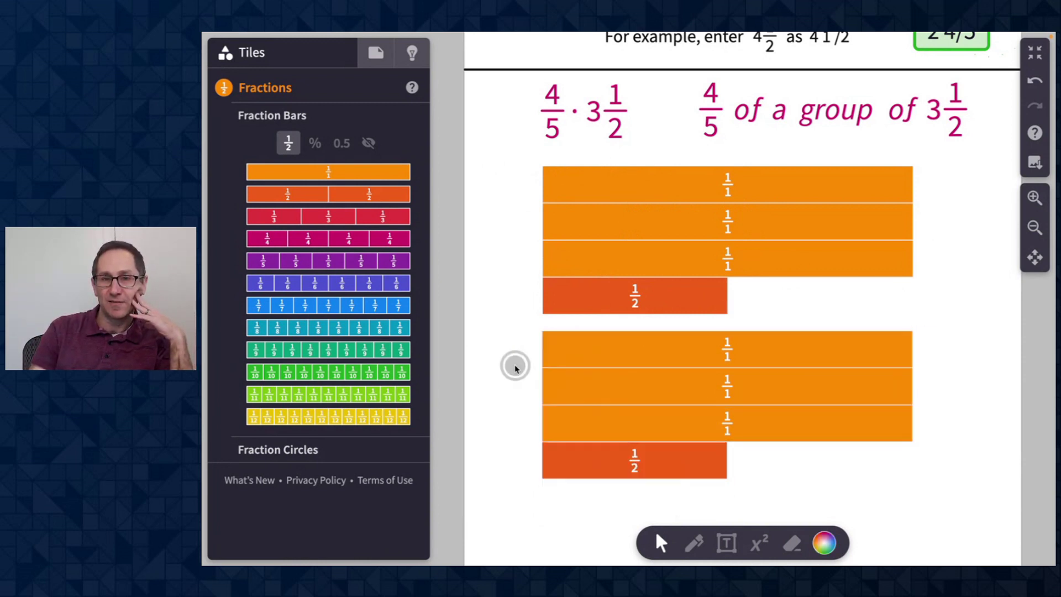
pyautogui.moveTo(508, 340); pyautogui.dragTo(592, 417)
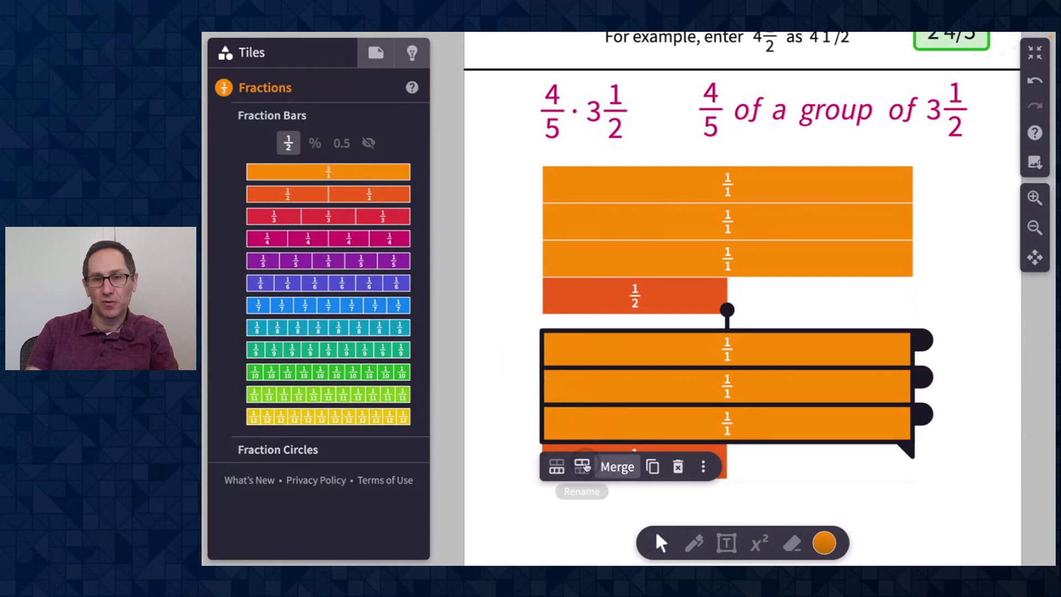
pyautogui.click(555, 467)
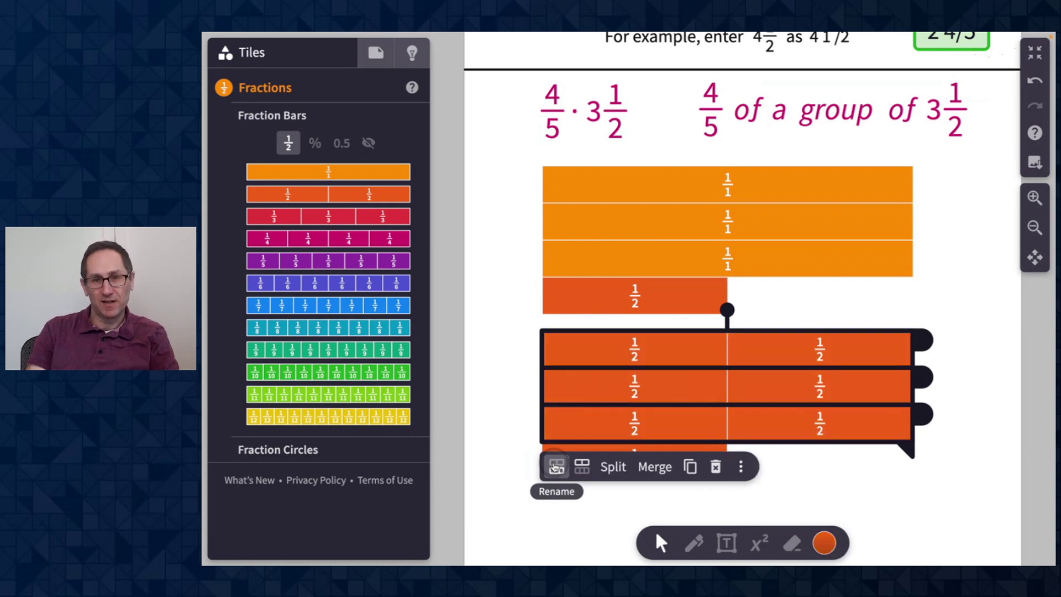
pyautogui.click(554, 467)
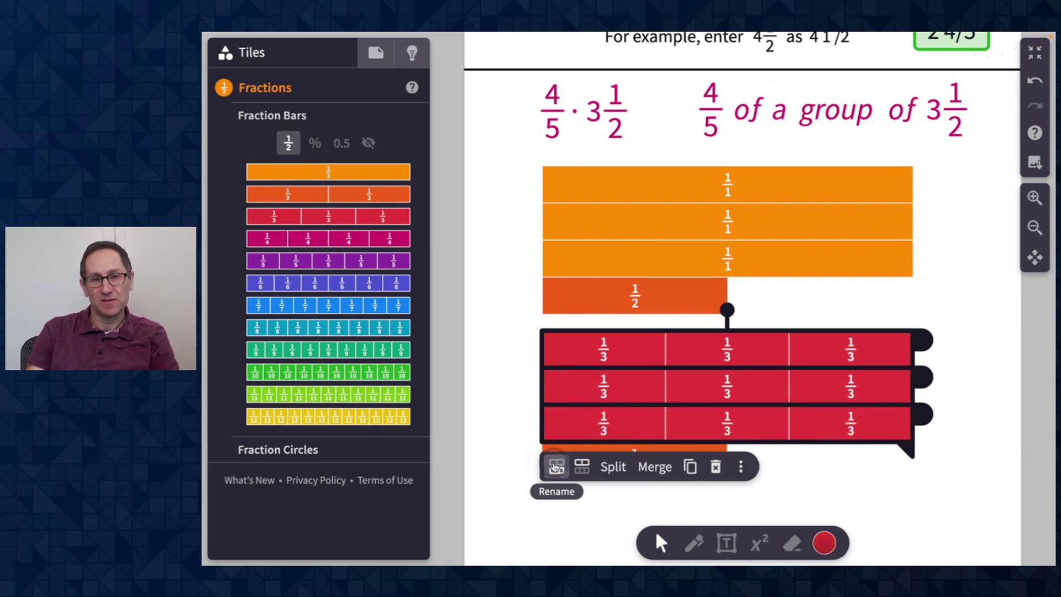
pyautogui.click(554, 467)
pyautogui.click(554, 467)
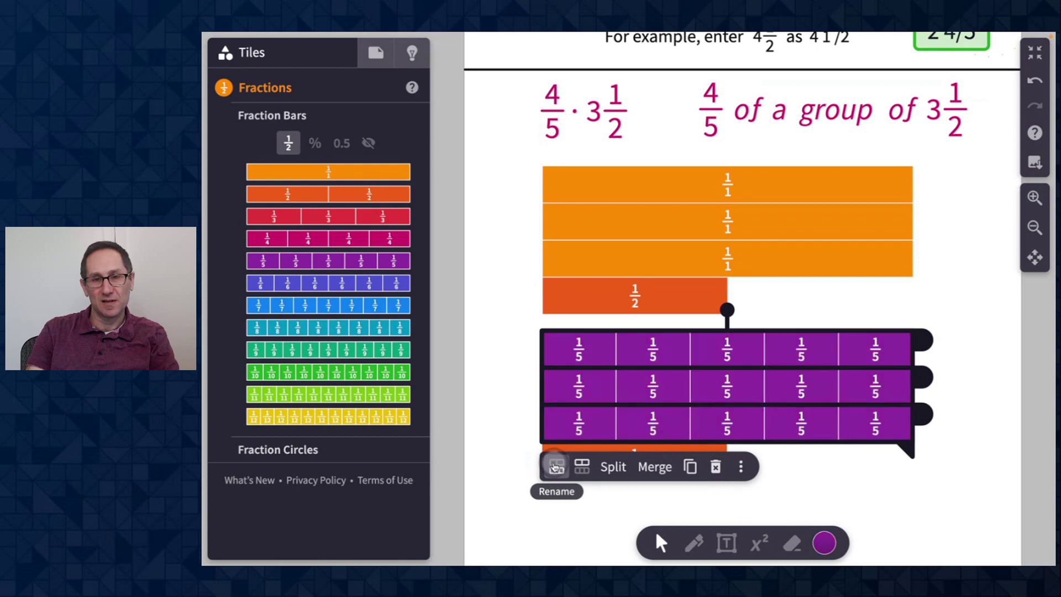
pyautogui.click(855, 446)
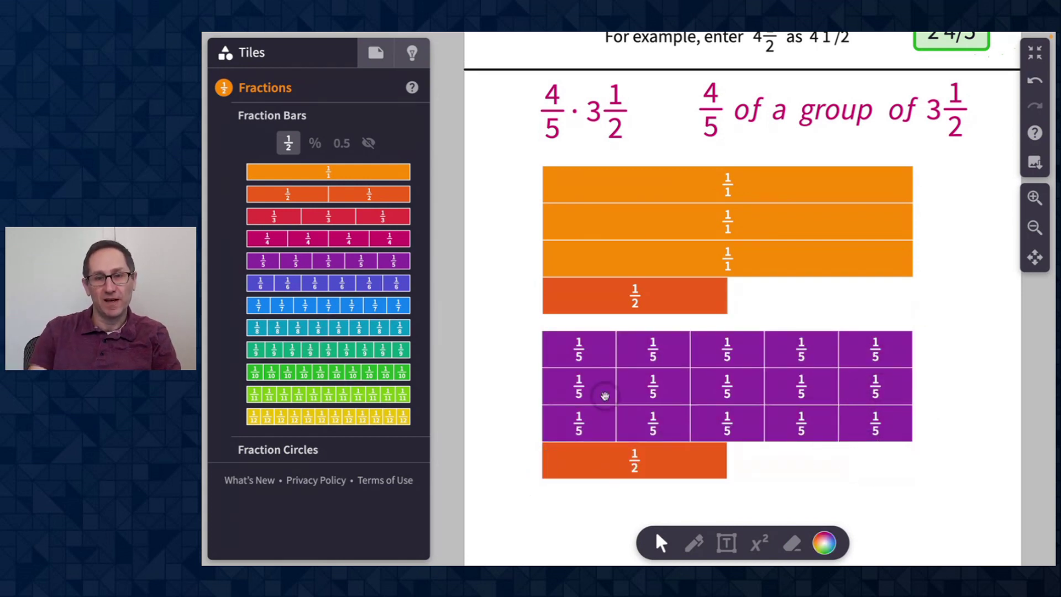
# - Merge the rows back to thirds, re-split them into fifths, and select the 1/2 bar
pyautogui.moveTo(519, 341); pyautogui.dragTo(618, 458)
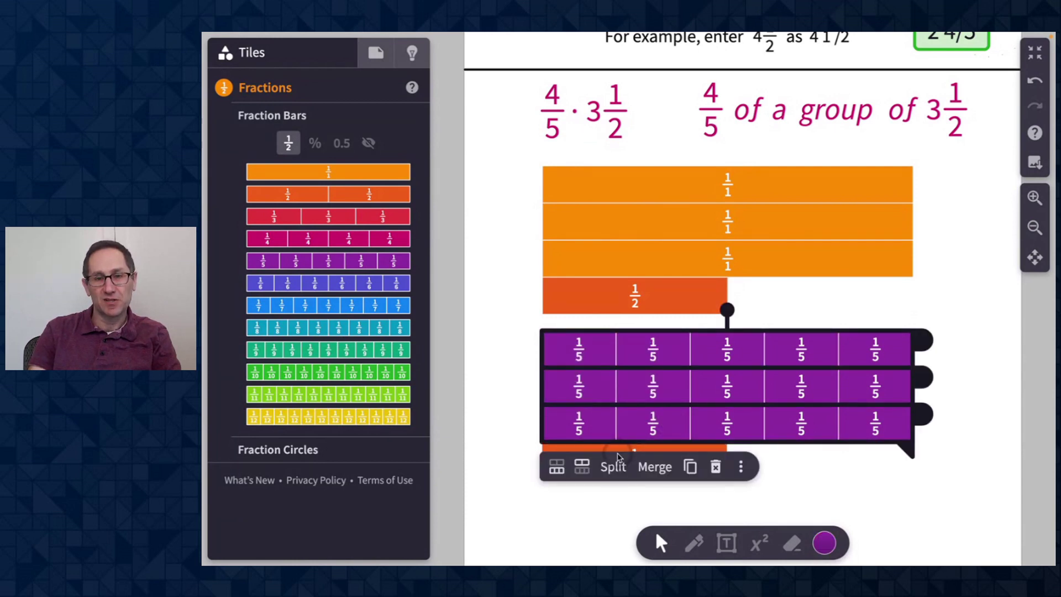
pyautogui.click(583, 467)
pyautogui.click(583, 468)
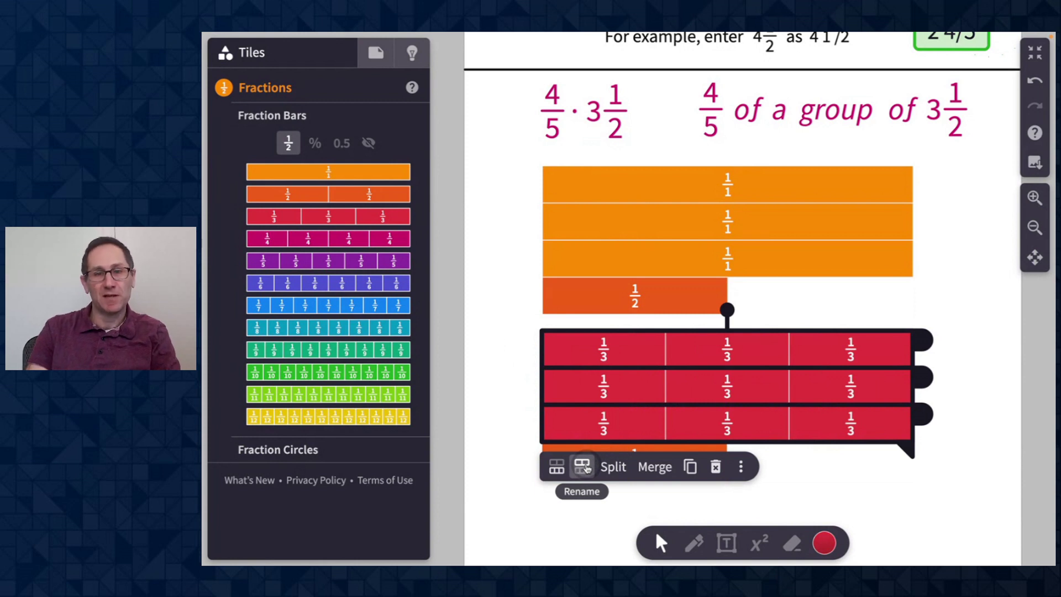
pyautogui.click(557, 467)
pyautogui.click(556, 467)
pyautogui.click(504, 436)
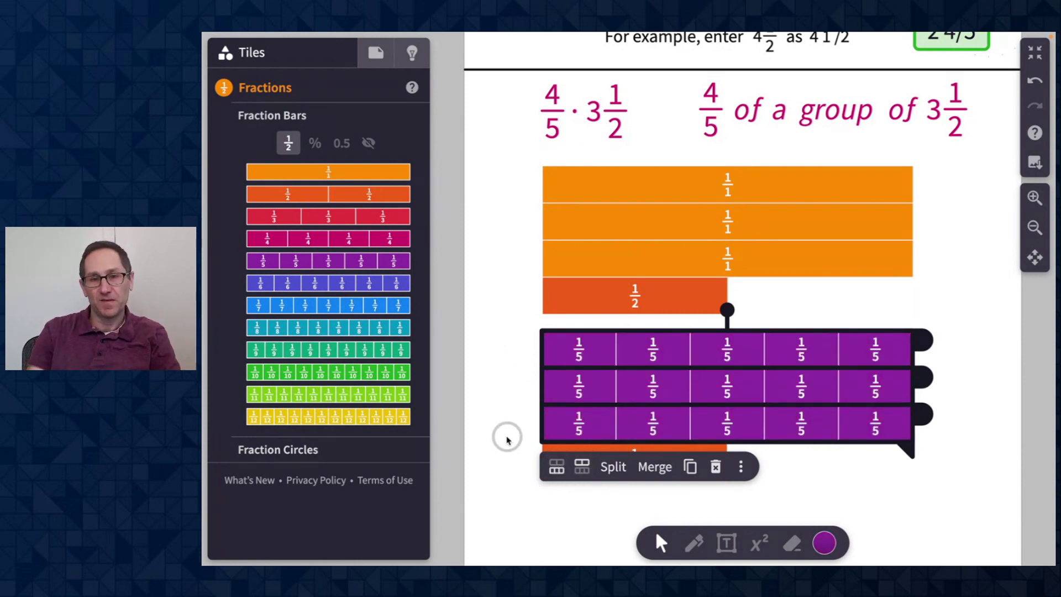
pyautogui.click(578, 462)
pyautogui.click(819, 463)
pyautogui.scroll(-1, 822, 466)
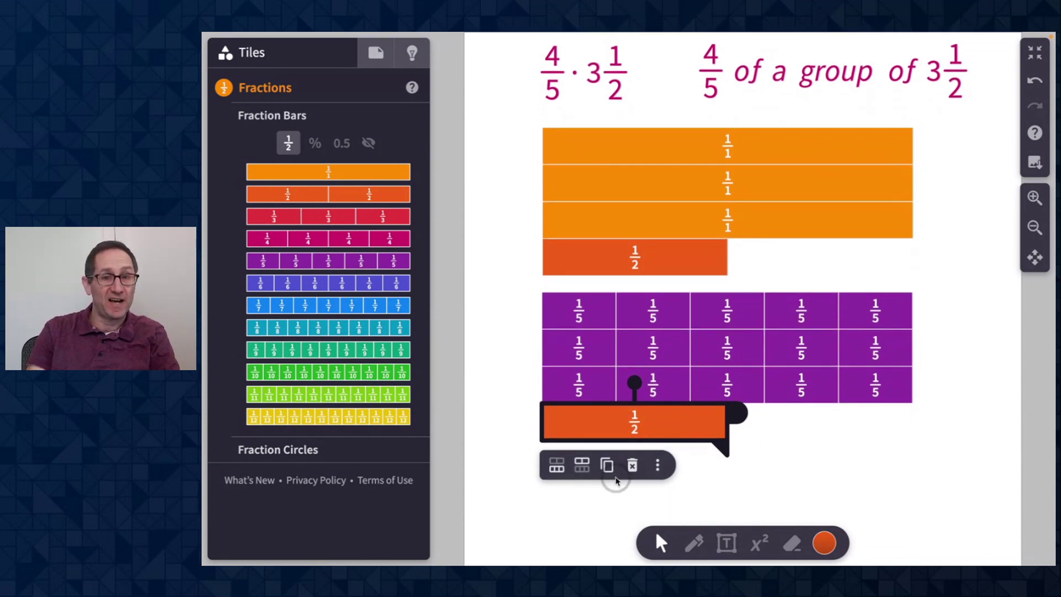
# - Split the lower 1/2 bar into five 1/10 pieces
pyautogui.click(546, 473)
pyautogui.click(556, 468)
pyautogui.click(557, 469)
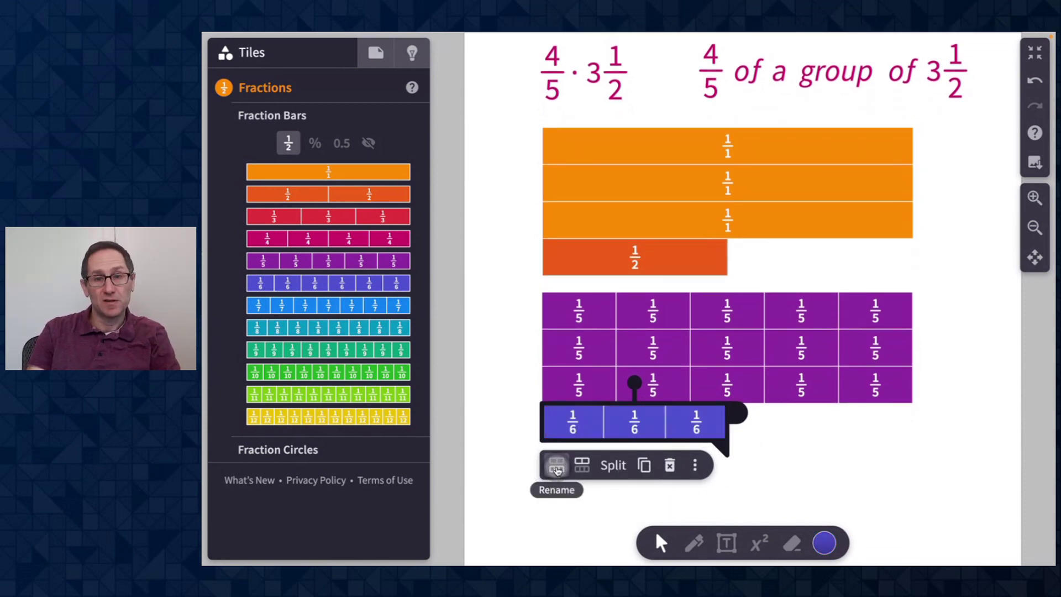
pyautogui.click(556, 468)
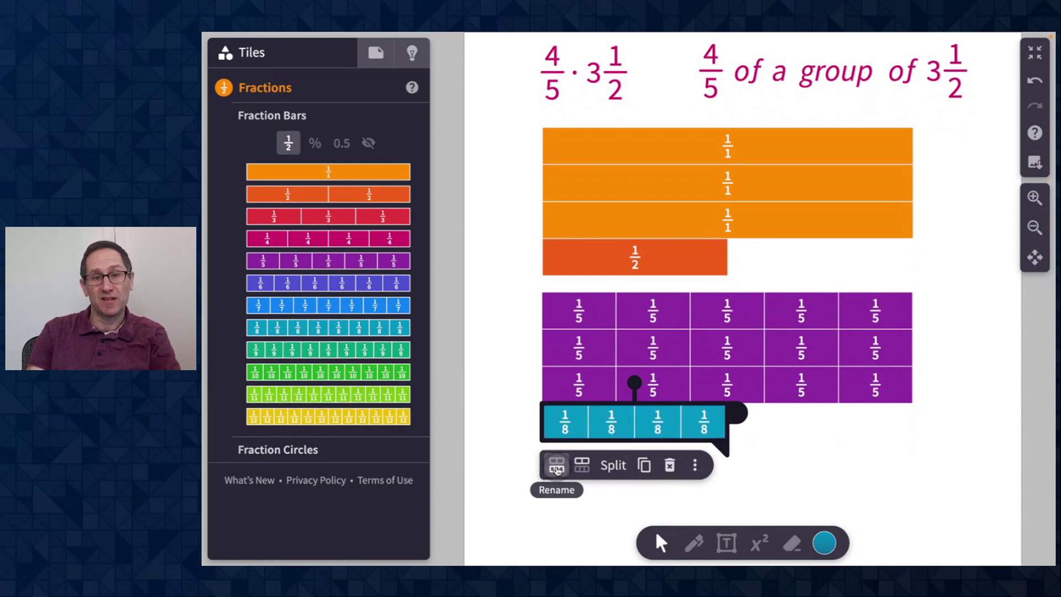
pyautogui.click(582, 467)
pyautogui.click(583, 468)
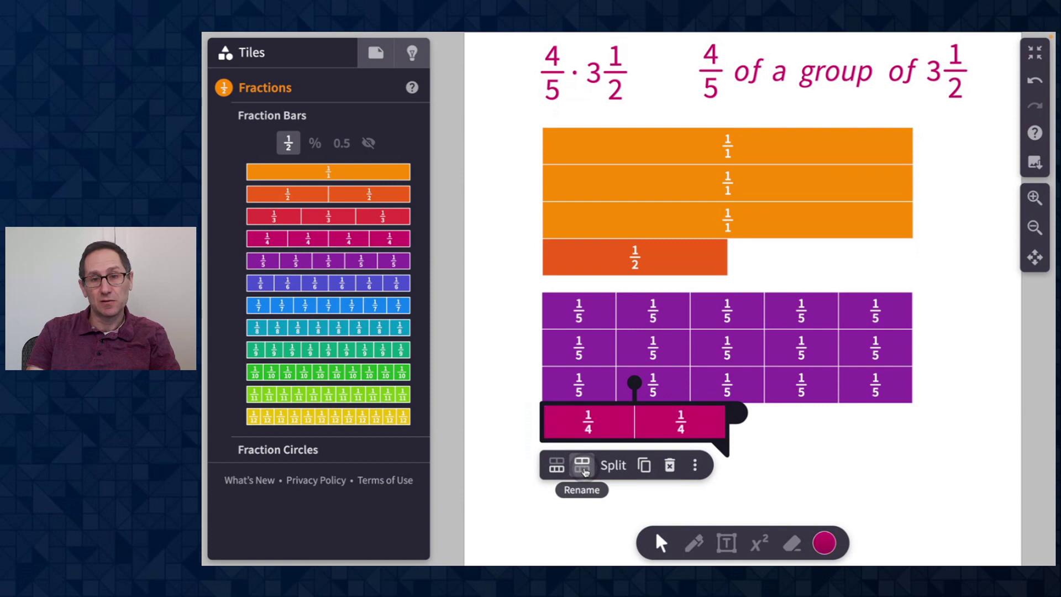
pyautogui.click(584, 469)
pyautogui.click(556, 469)
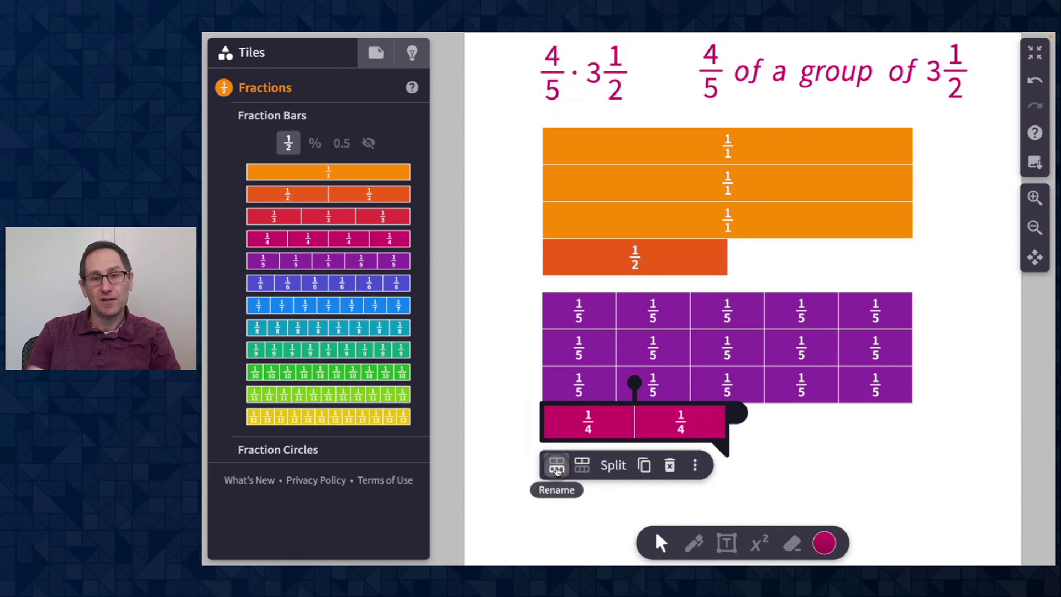
pyautogui.click(557, 469)
pyautogui.click(556, 469)
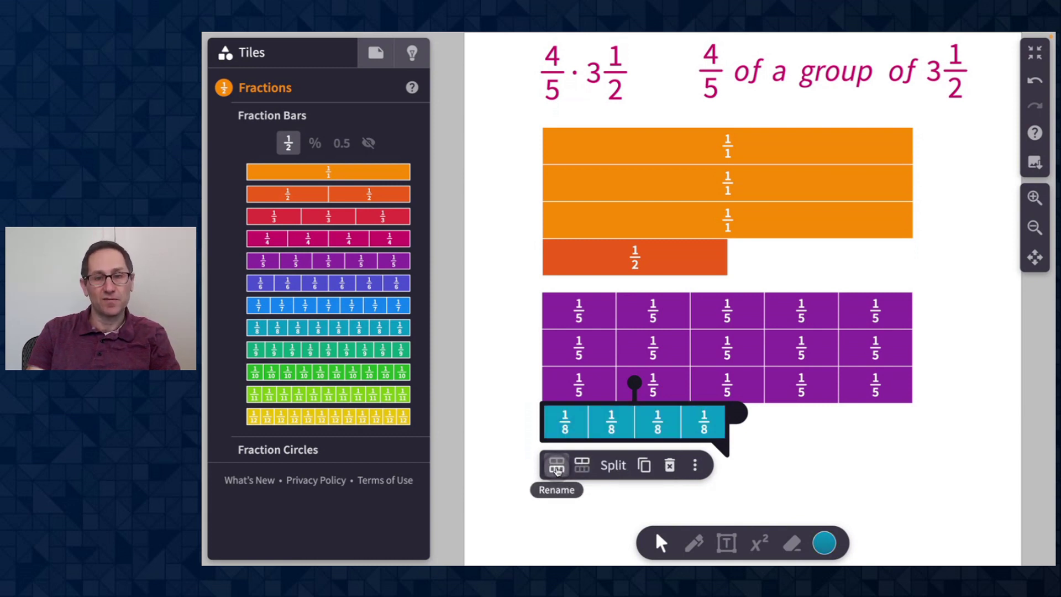
pyautogui.click(556, 469)
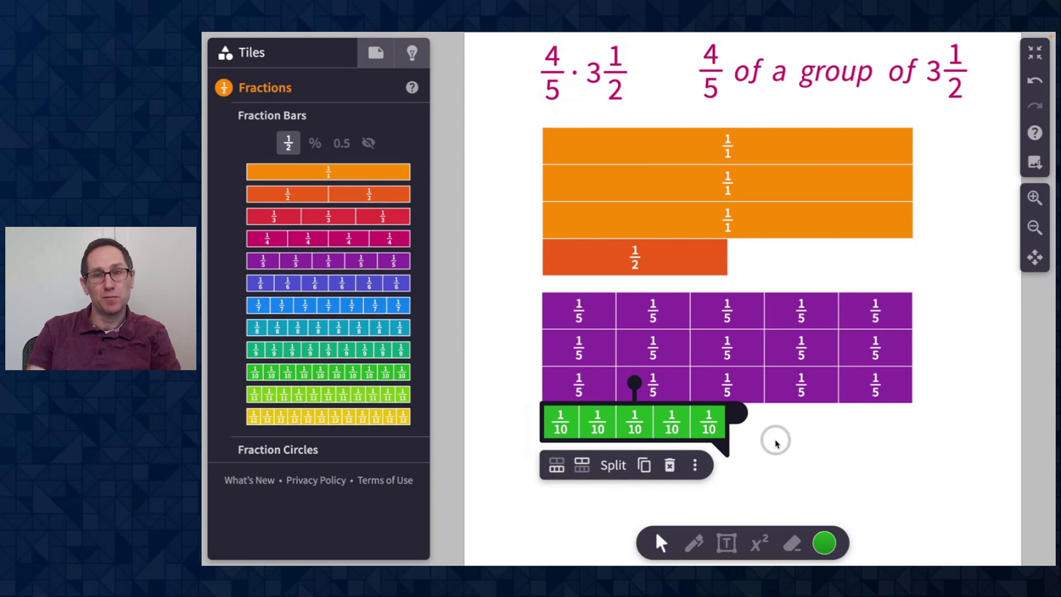
# - Set the green bar's labels to None, then back to Fractions to show 1/10
pyautogui.click(695, 465)
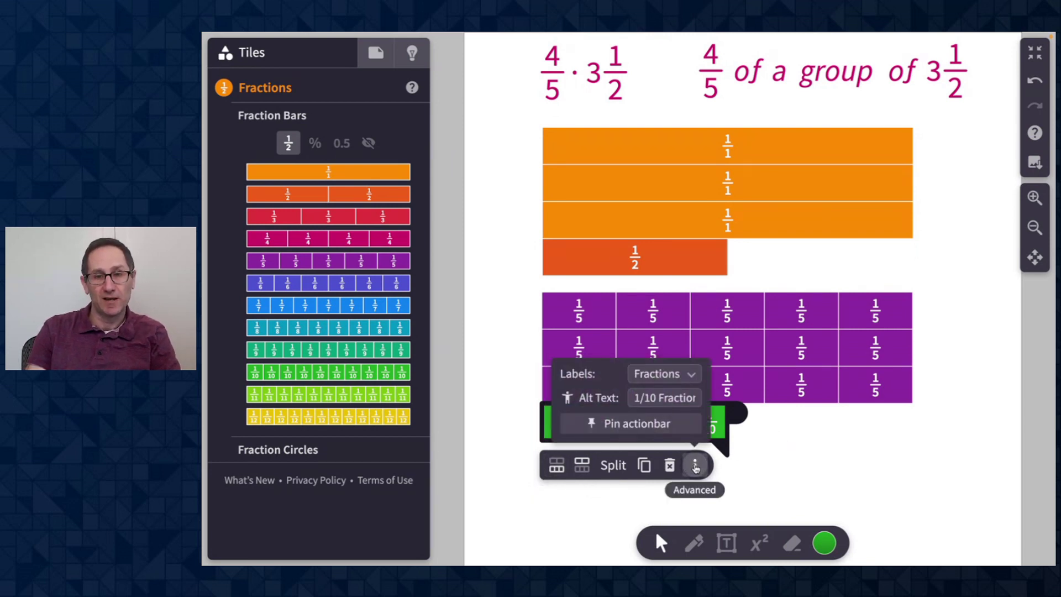
pyautogui.click(678, 375)
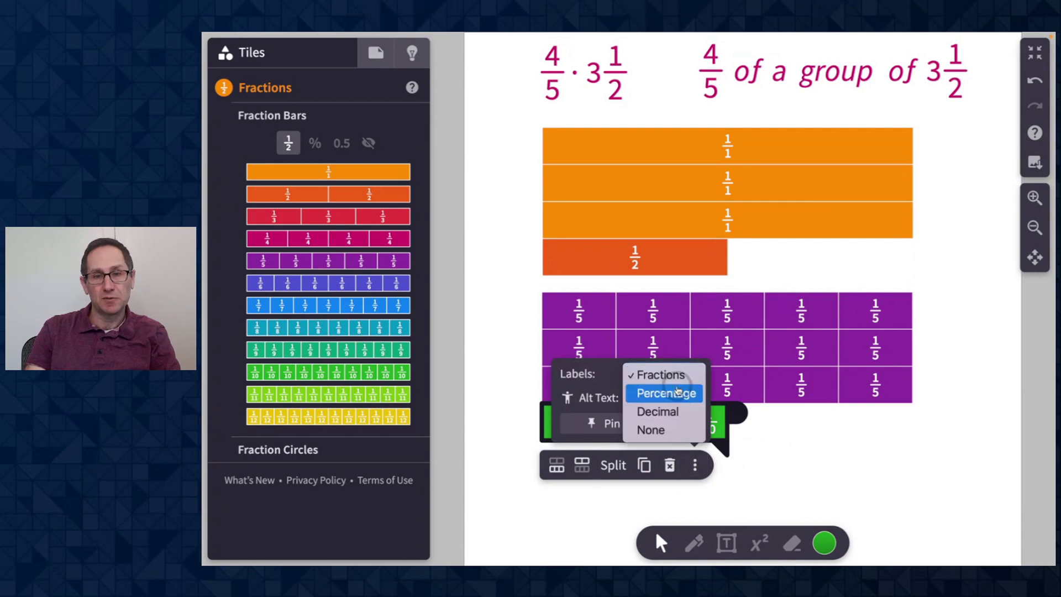
pyautogui.click(677, 431)
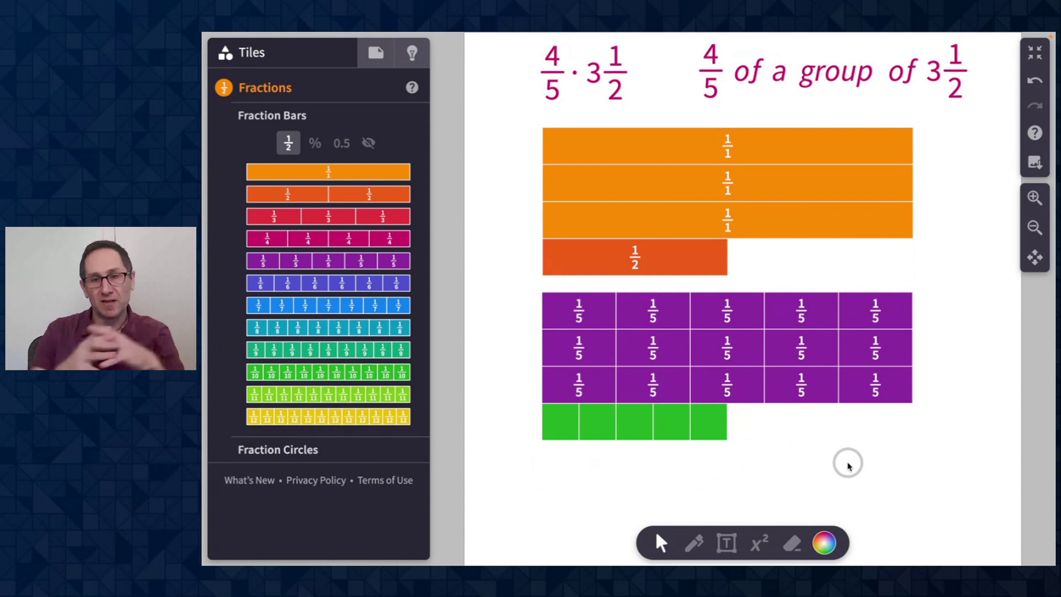
pyautogui.click(685, 421)
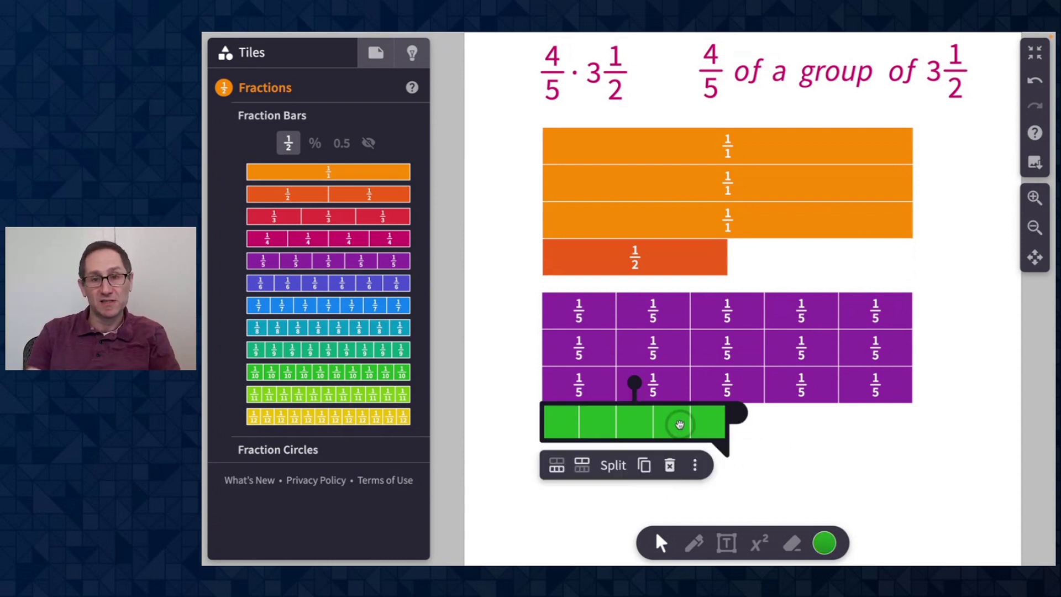
pyautogui.click(695, 467)
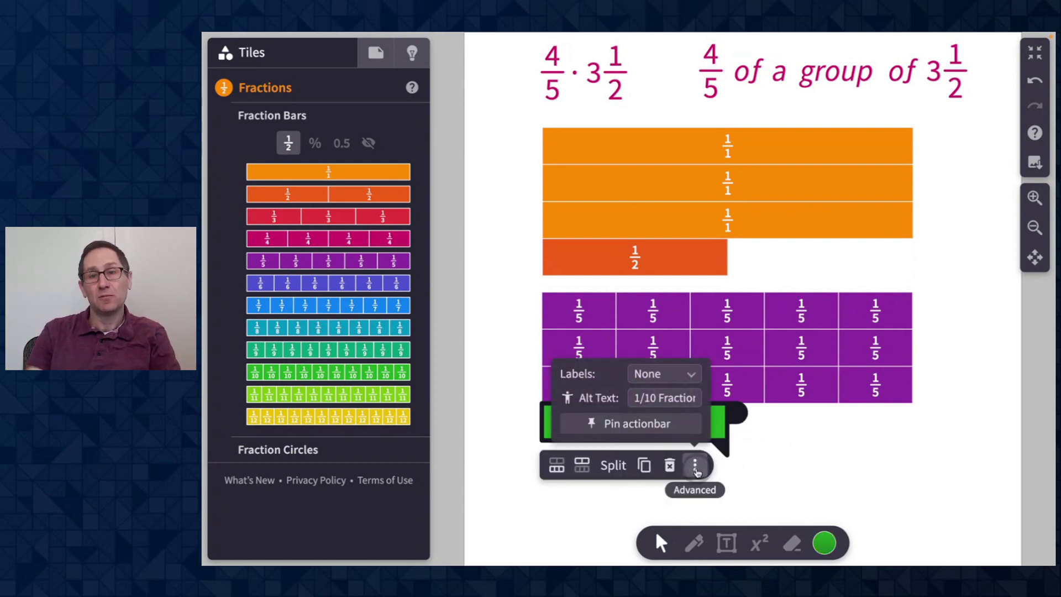
pyautogui.click(683, 374)
pyautogui.click(669, 320)
pyautogui.click(817, 425)
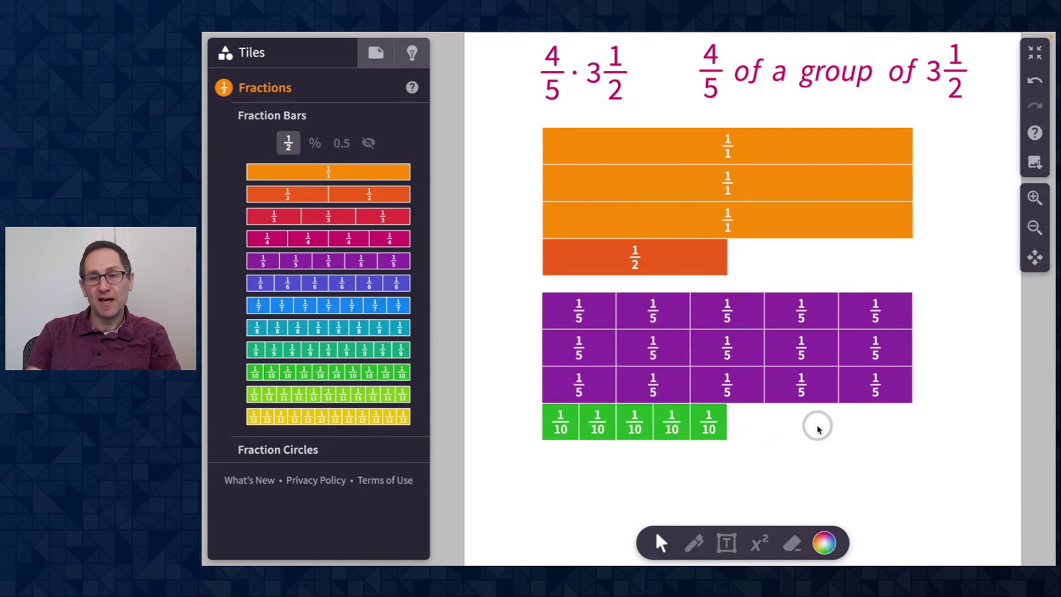
pyautogui.scroll(-2, 819, 418)
pyautogui.scroll(1, 820, 418)
# - Fade the last fifth of the top and middle purple rows
pyautogui.click(792, 271)
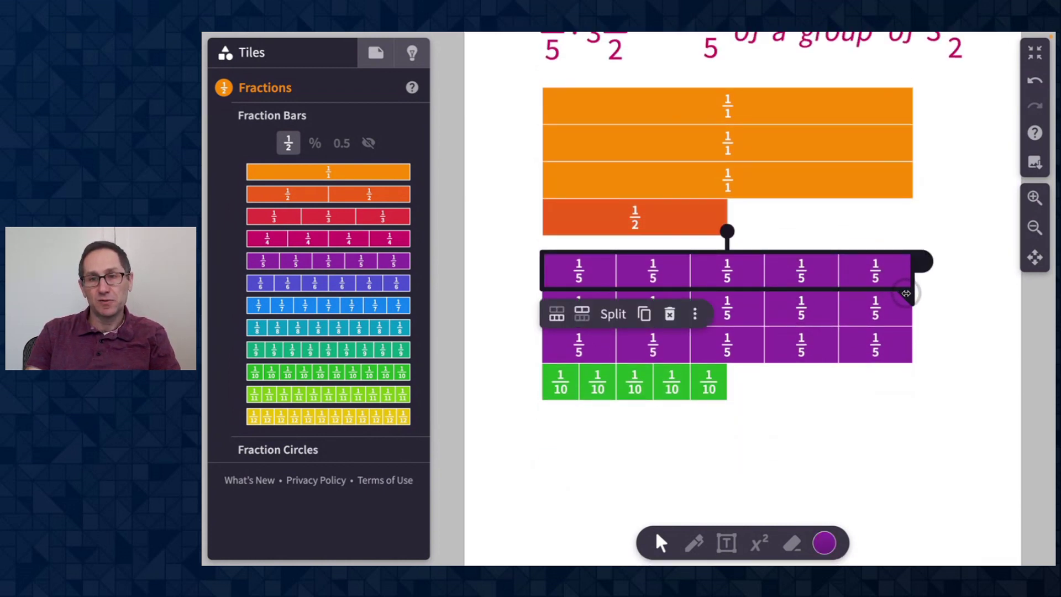
pyautogui.moveTo(906, 293); pyautogui.dragTo(849, 294)
pyautogui.click(916, 308)
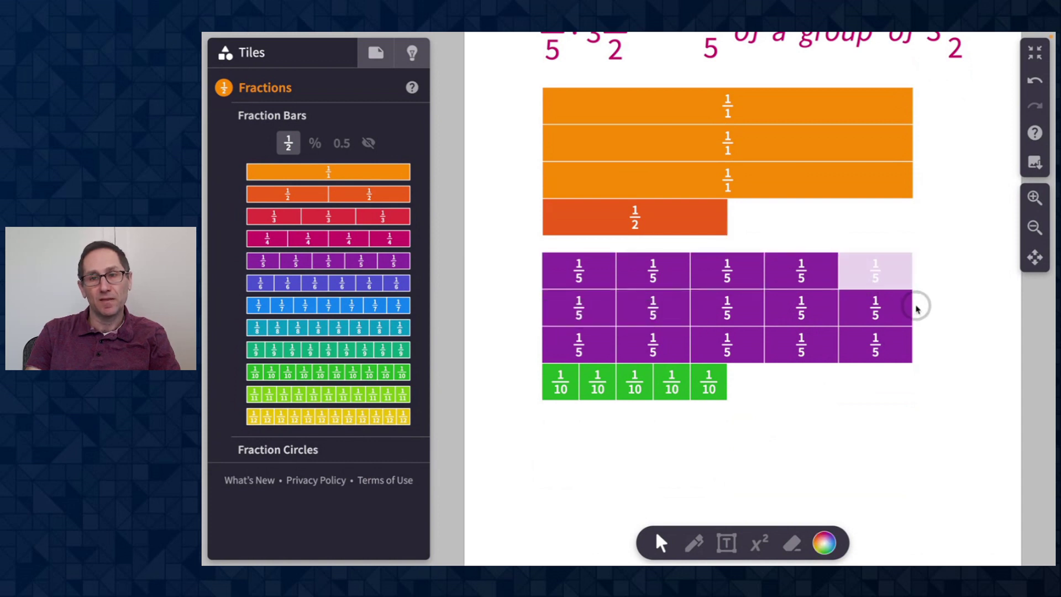
pyautogui.click(886, 309)
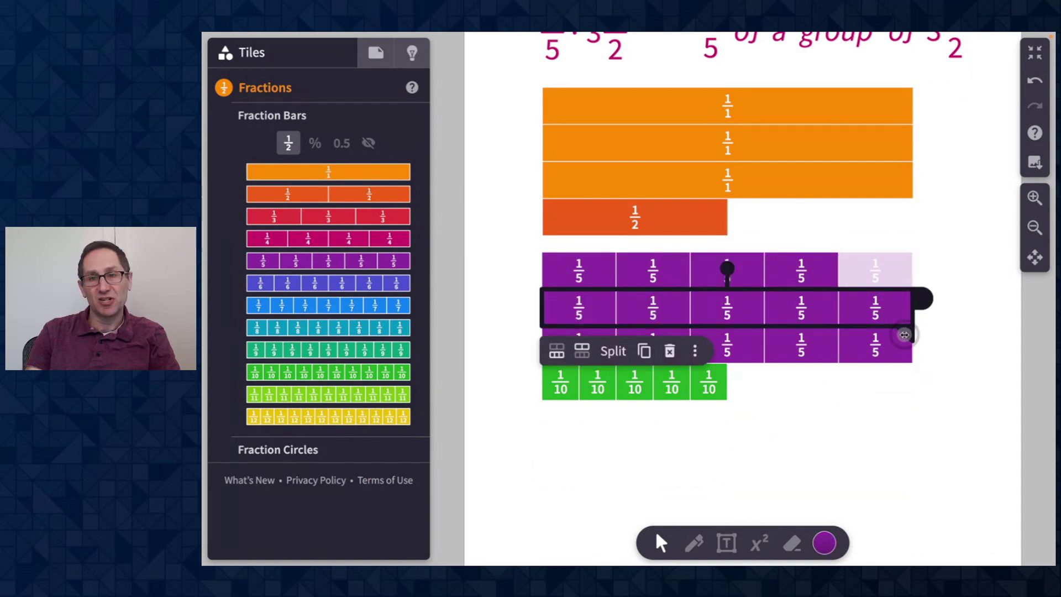
pyautogui.moveTo(904, 334)
pyautogui.mouseDown()
pyautogui.moveTo(860, 336)
pyautogui.moveTo(895, 363)
pyautogui.moveTo(843, 364)
pyautogui.mouseUp()
pyautogui.click(954, 343)
# - Fade the last 1/10 of the green bar, leaving four tenths shaded
pyautogui.click(907, 359)
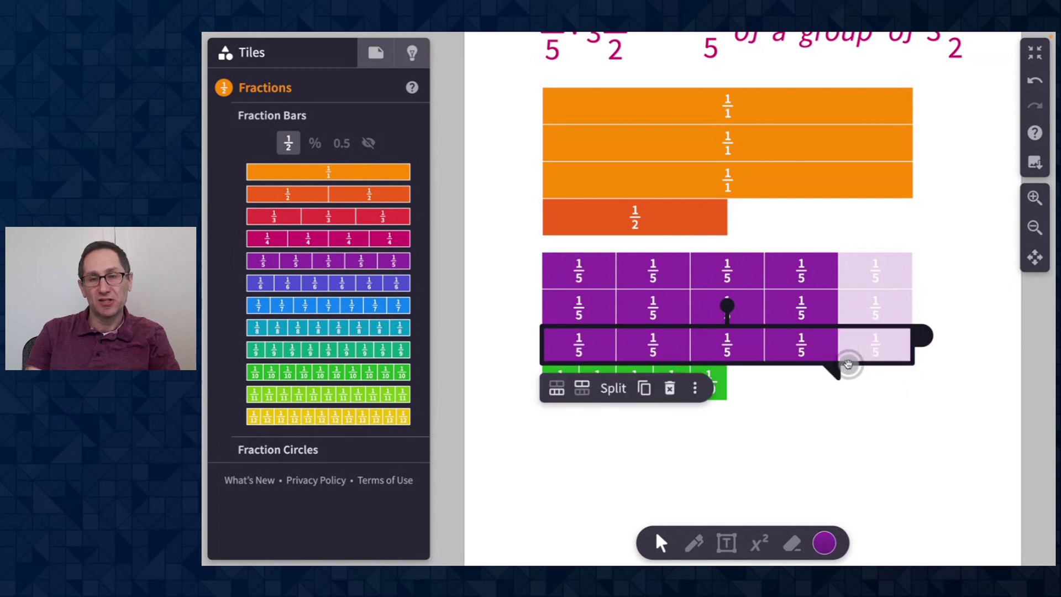
pyautogui.click(723, 383)
pyautogui.moveTo(723, 402); pyautogui.dragTo(700, 403)
pyautogui.click(812, 402)
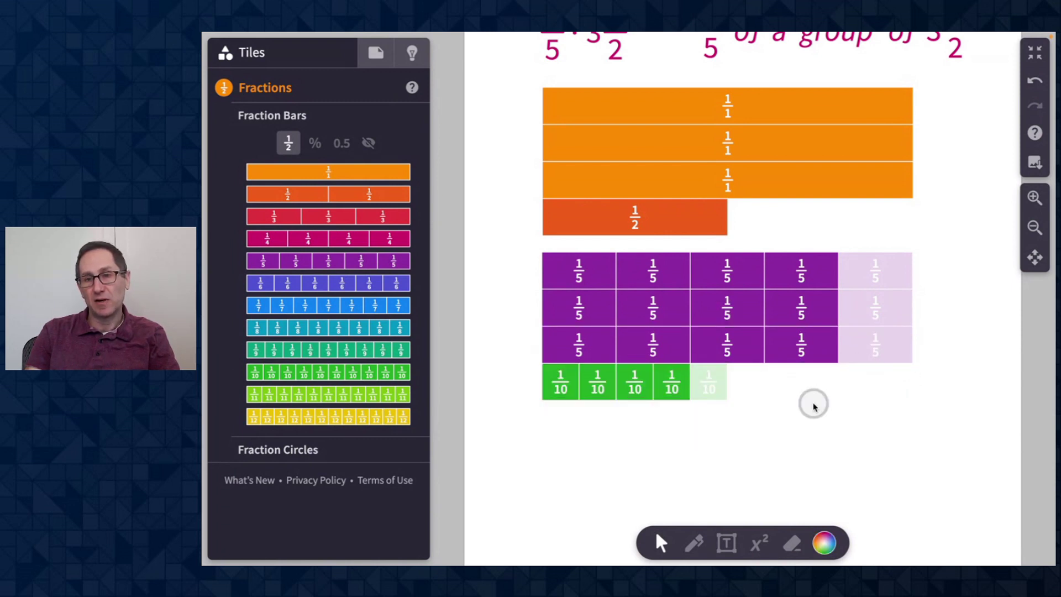
pyautogui.scroll(2, 857, 407)
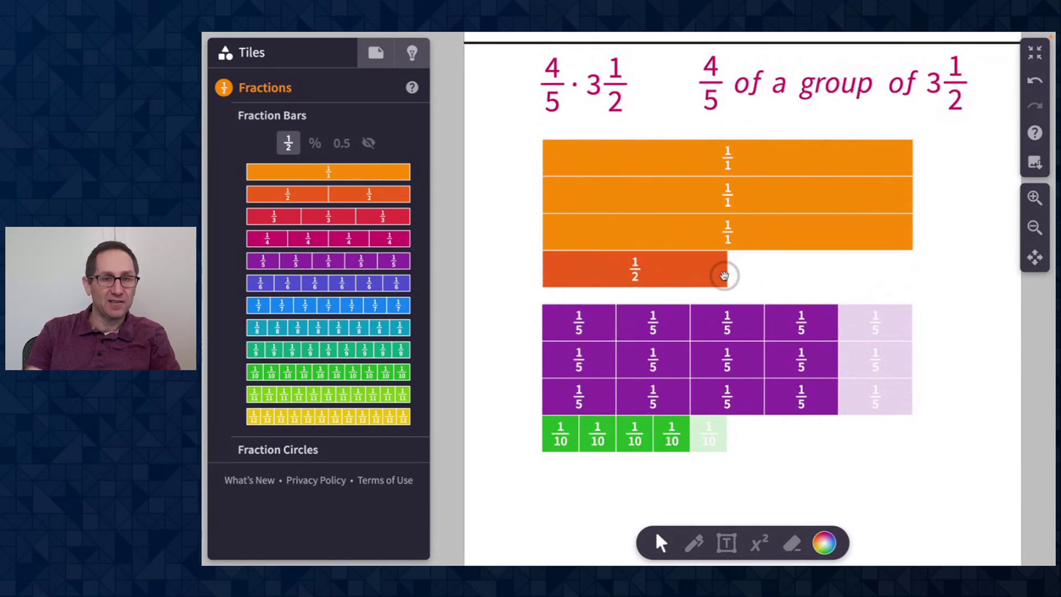
pyautogui.scroll(-1, 675, 322)
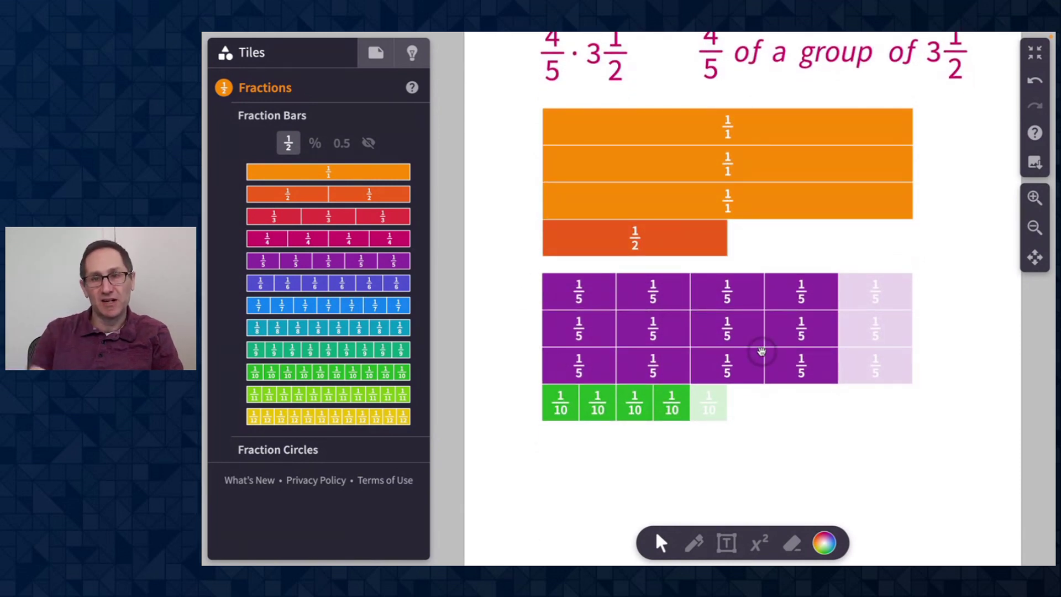
pyautogui.scroll(1, 761, 352)
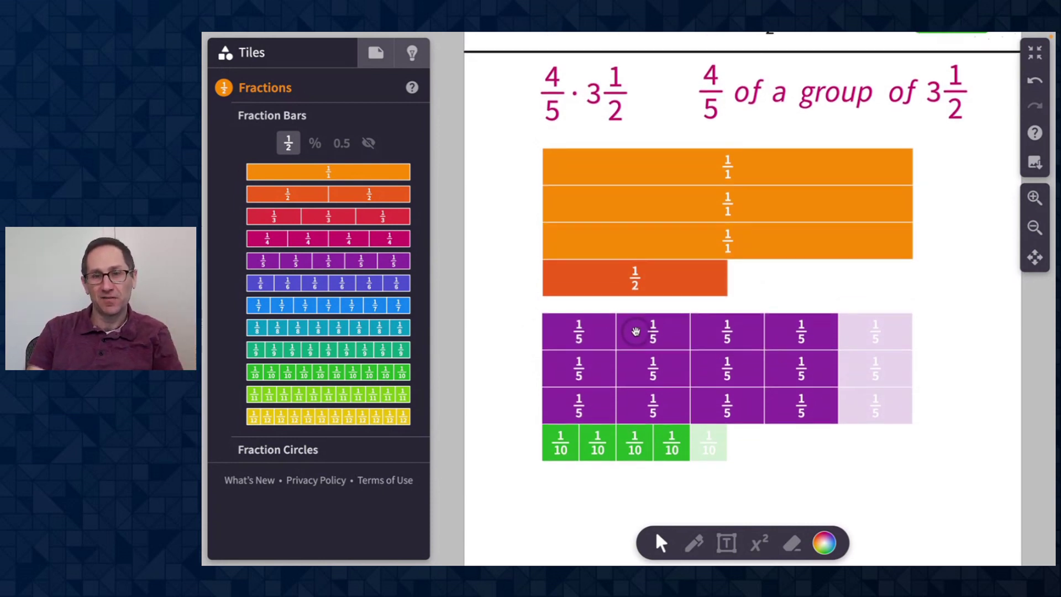
pyautogui.scroll(-2, 635, 331)
# - Duplicate the bars below the model and trim the faded fifths and faded tenth from the copy
pyautogui.moveTo(521, 238); pyautogui.dragTo(667, 514)
pyautogui.hotkey('ctrl', 'd')
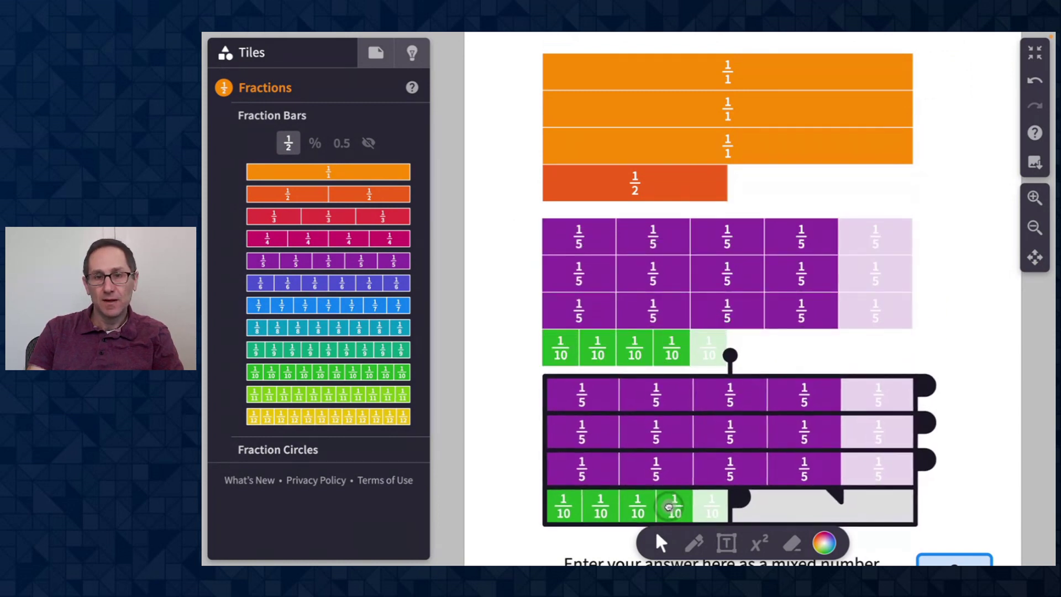
pyautogui.scroll(-2, 944, 312)
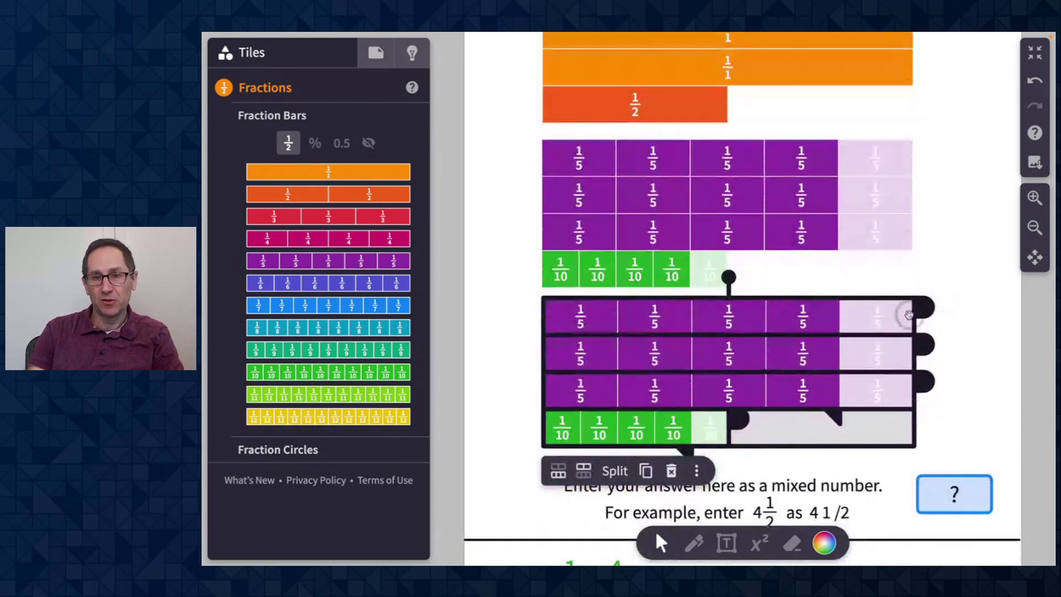
pyautogui.click(942, 307)
pyautogui.click(911, 310)
pyautogui.moveTo(920, 304); pyautogui.dragTo(865, 308)
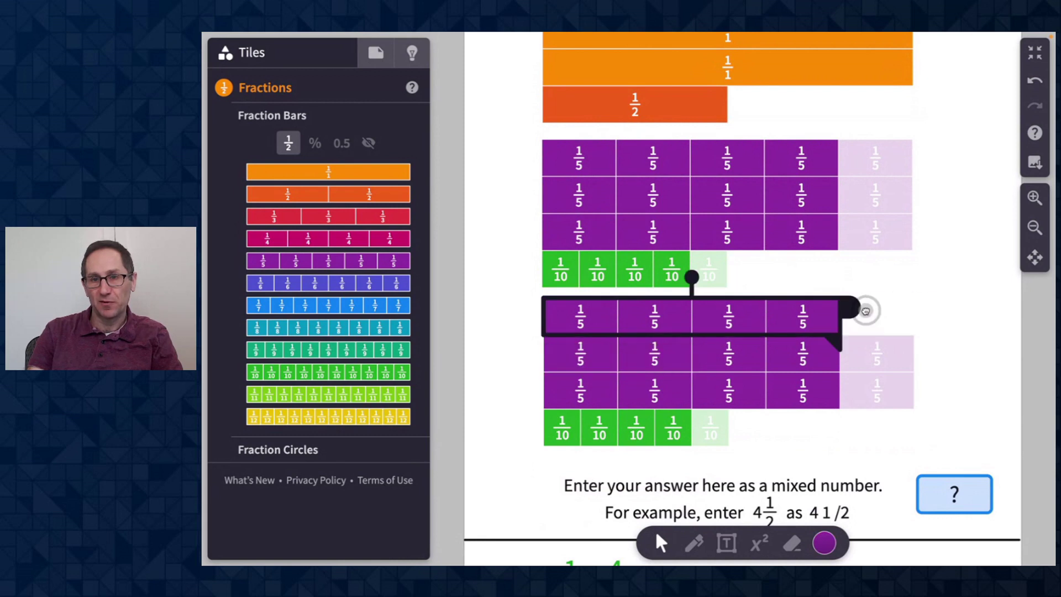
pyautogui.click(888, 346)
pyautogui.moveTo(923, 343); pyautogui.dragTo(870, 354)
pyautogui.click(888, 384)
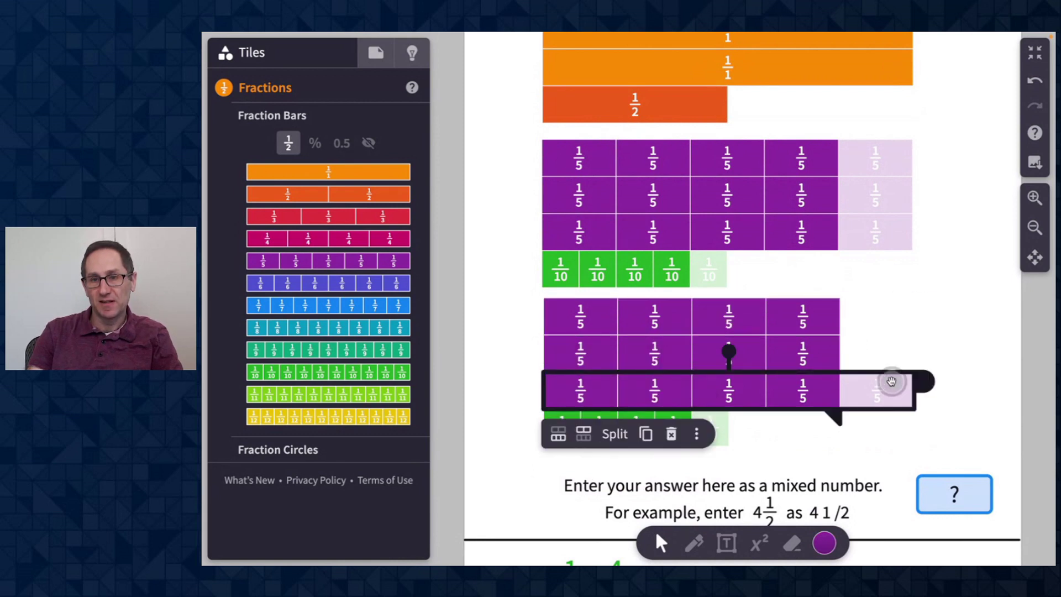
pyautogui.moveTo(922, 381); pyautogui.dragTo(869, 386)
pyautogui.click(718, 428)
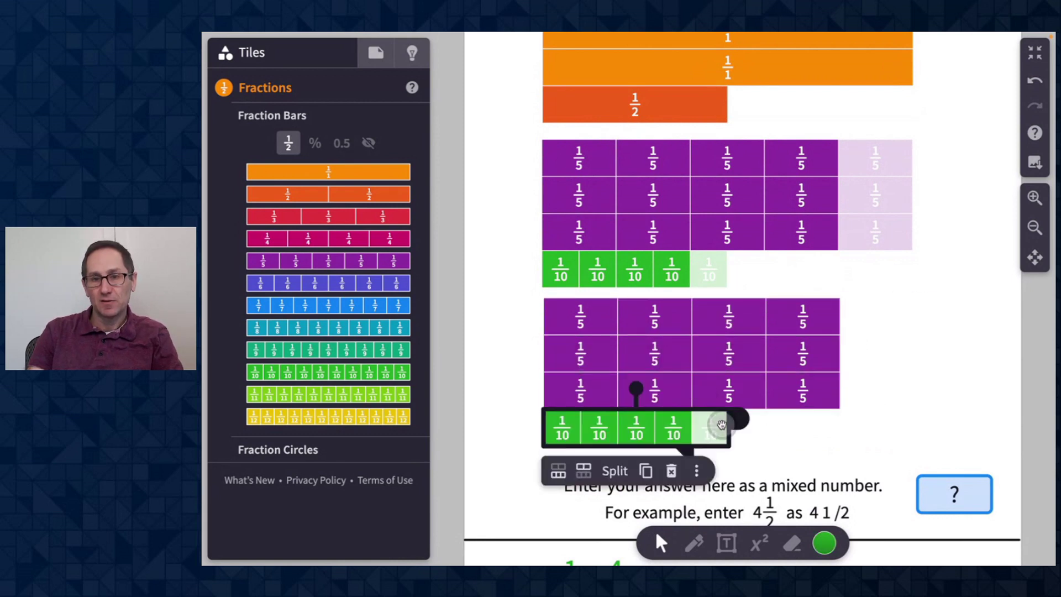
pyautogui.moveTo(734, 424); pyautogui.dragTo(694, 422)
pyautogui.click(774, 434)
# - Merge the four tenths into two fifths and add one to each of the top two rows
pyautogui.click(545, 429)
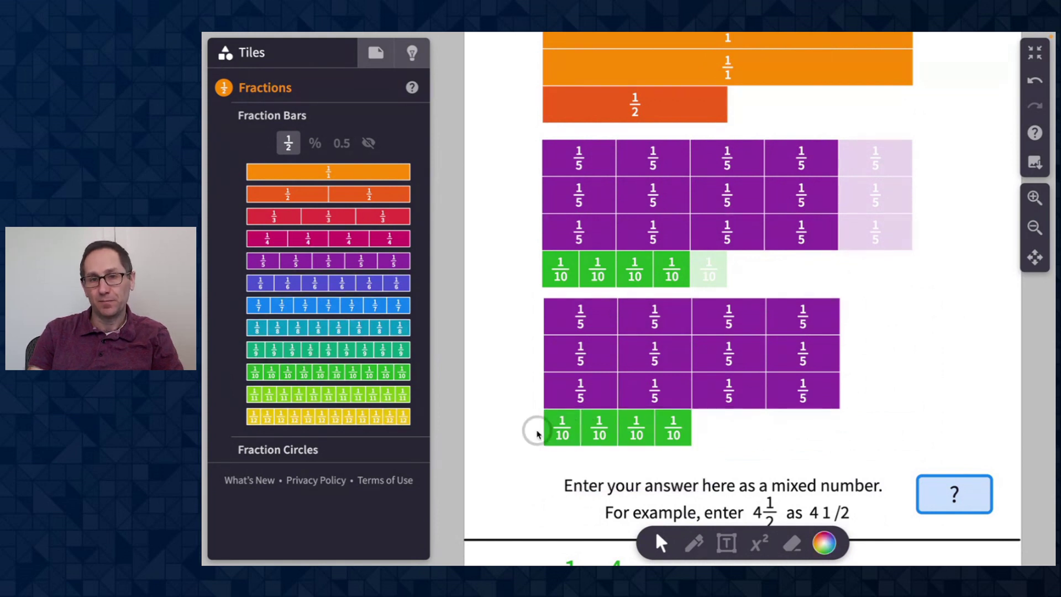
pyautogui.click(587, 471)
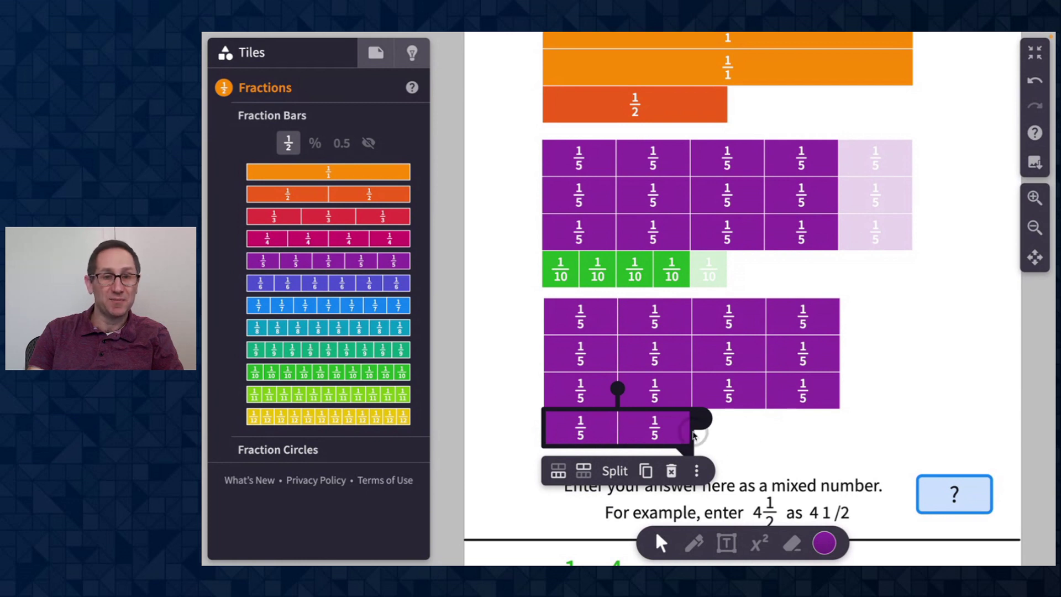
pyautogui.moveTo(659, 430); pyautogui.dragTo(956, 318)
pyautogui.click(911, 360)
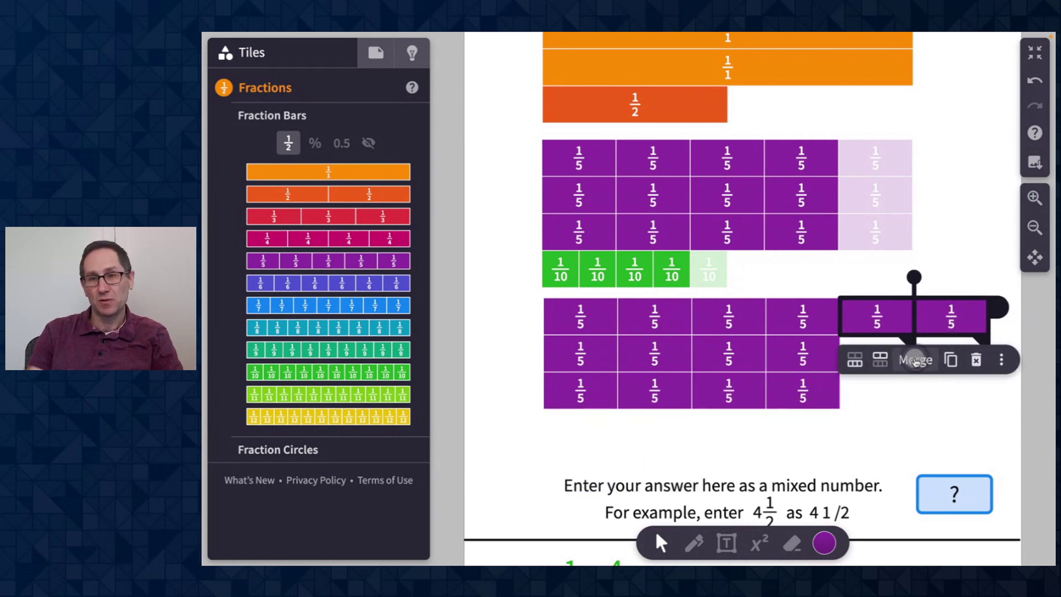
pyautogui.click(921, 438)
pyautogui.moveTo(922, 317); pyautogui.dragTo(848, 354)
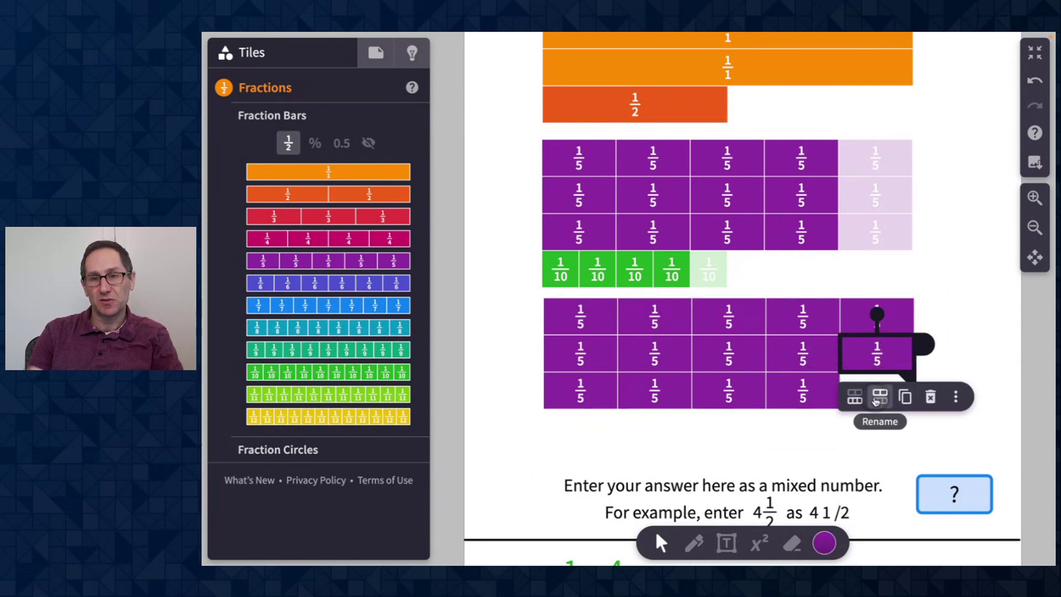
# - Submit 2 3/5 as the answer for the second problem
pyautogui.click(957, 496)
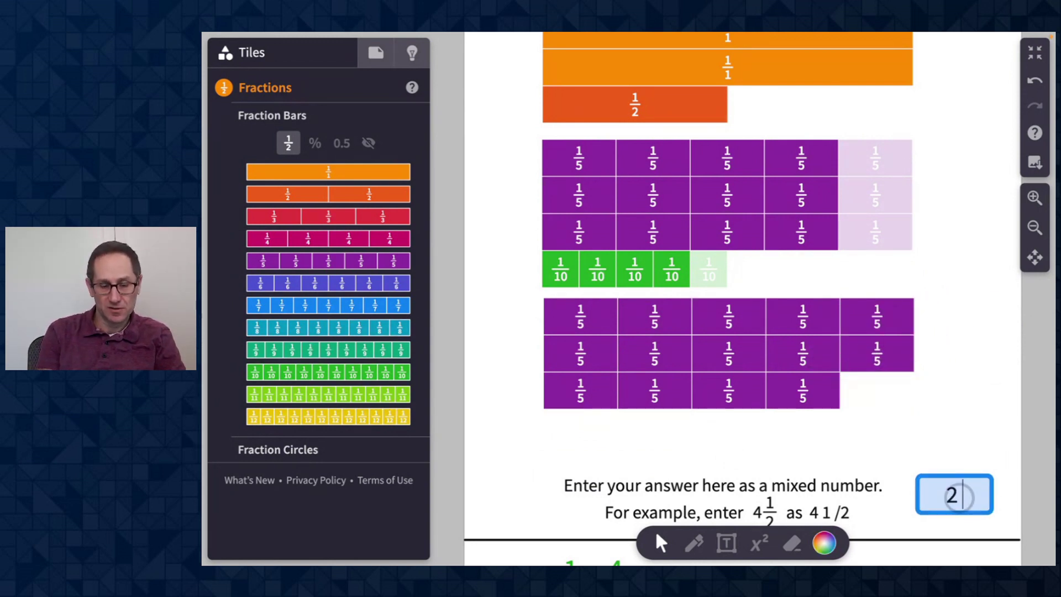
pyautogui.write('2 3/5')
pyautogui.press('Return')
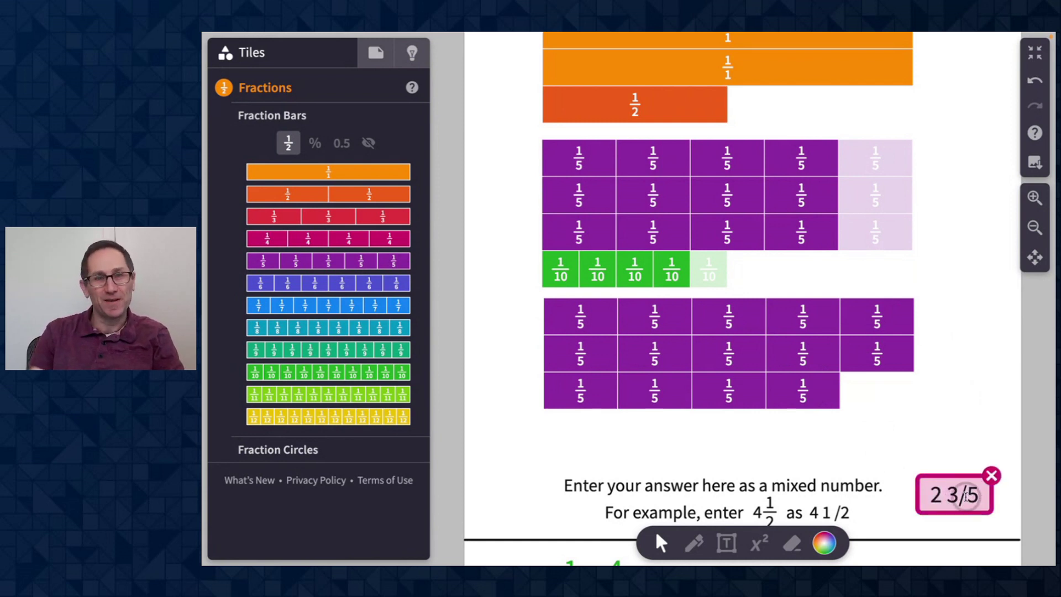
# - Correct the answer to 2 4/5 and resubmit, then return to the 3½ groups of 4/5 model
pyautogui.click(967, 495)
pyautogui.press('BackSpace')
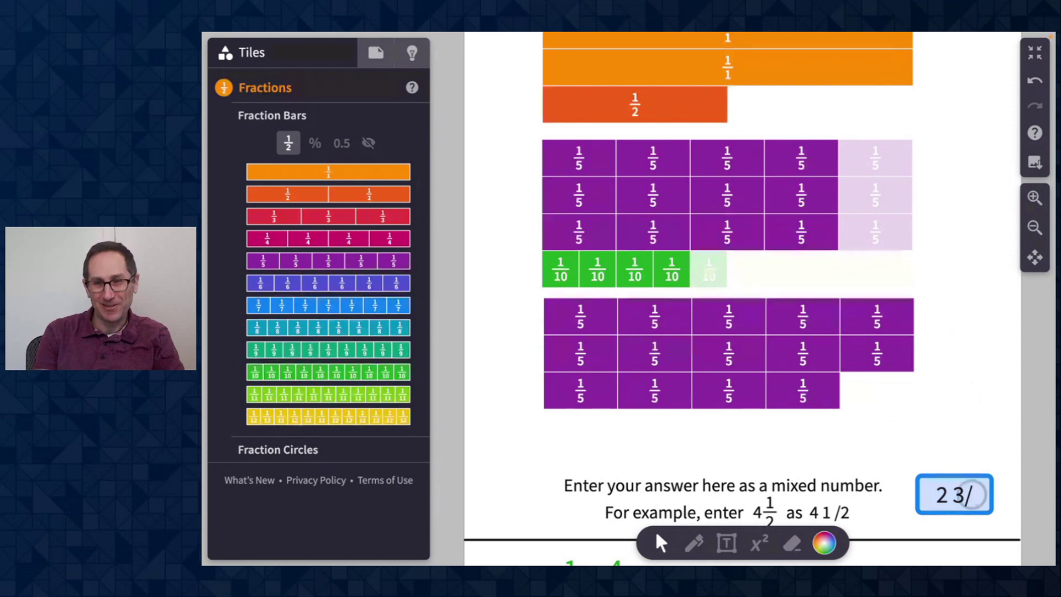
pyautogui.write('4/5')
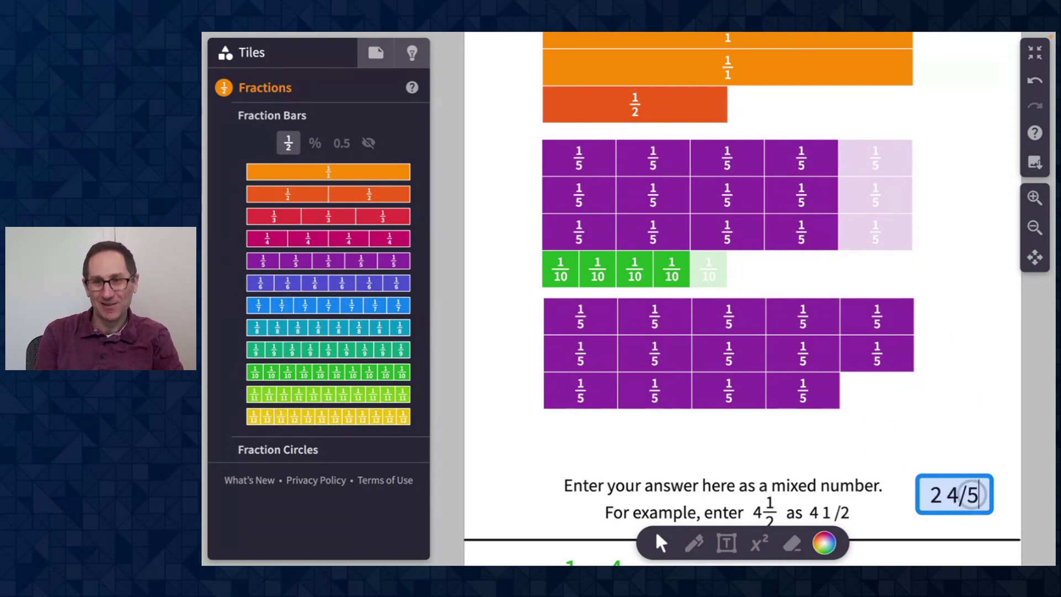
pyautogui.press('Return')
pyautogui.scroll(10, 863, 411)
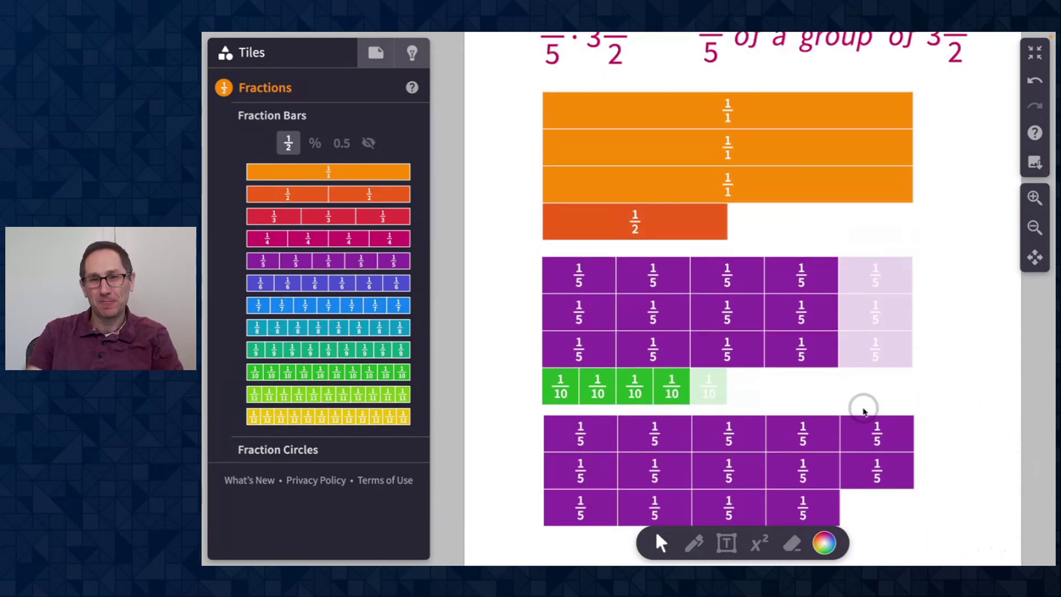
pyautogui.scroll(2, 864, 412)
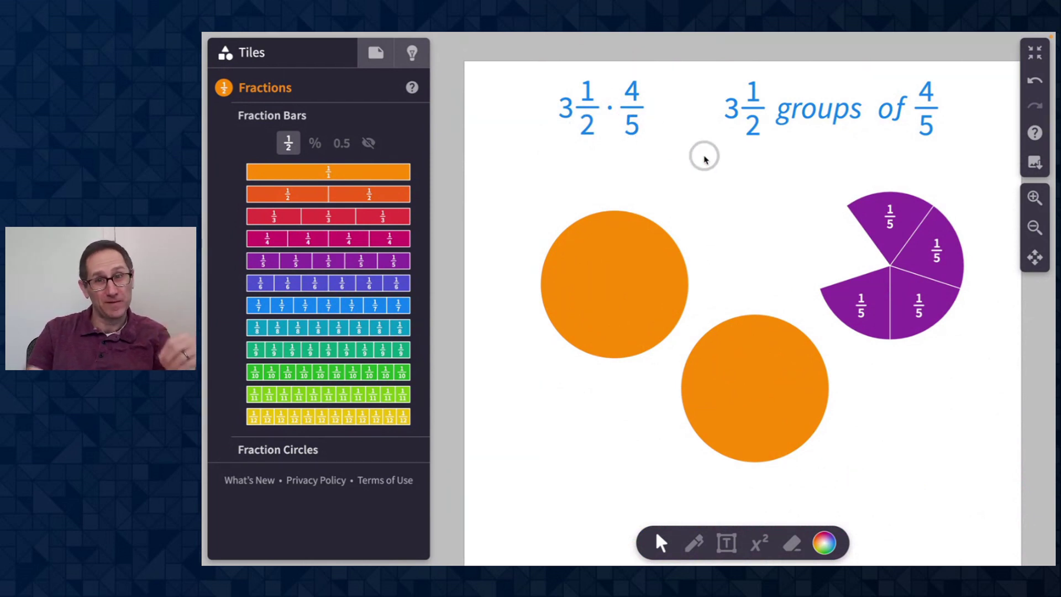
# - Scroll down past the checked answer to the 3⅓ · 4/5 problem
pyautogui.scroll(-10, 705, 159)
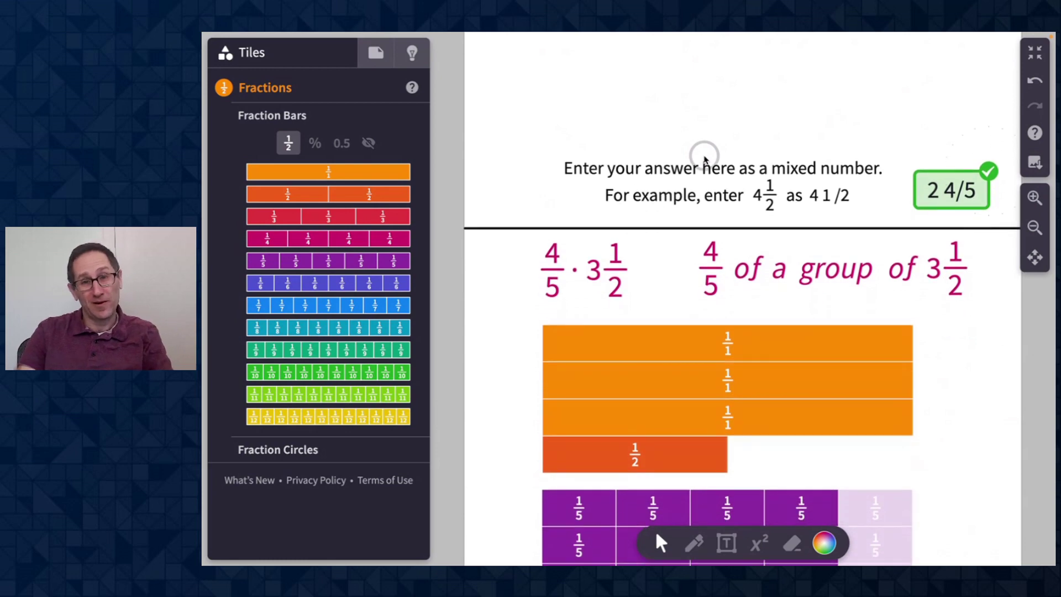
pyautogui.scroll(-8, 704, 159)
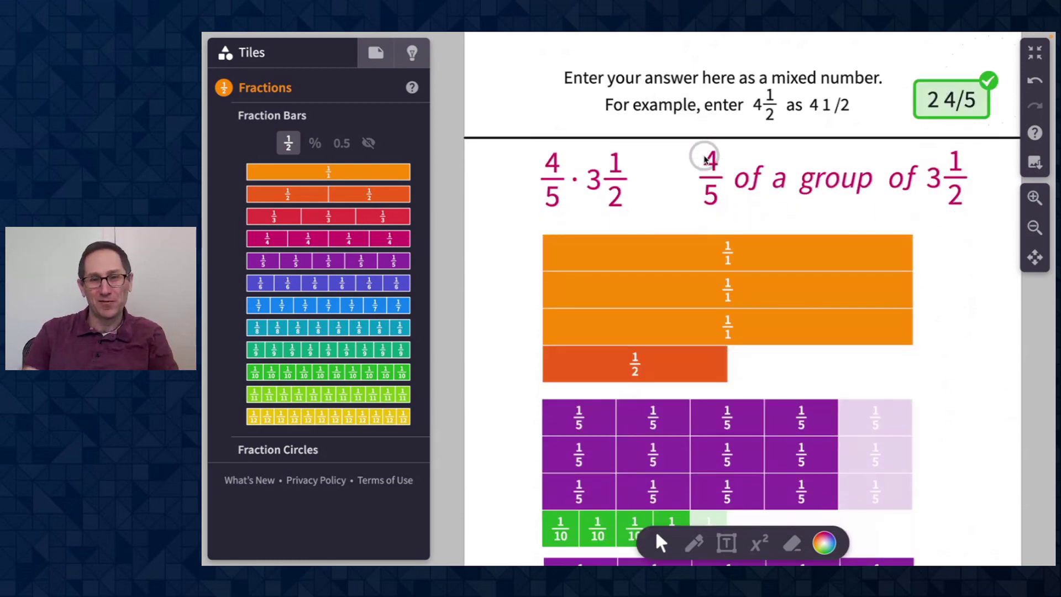
pyautogui.scroll(-8, 704, 159)
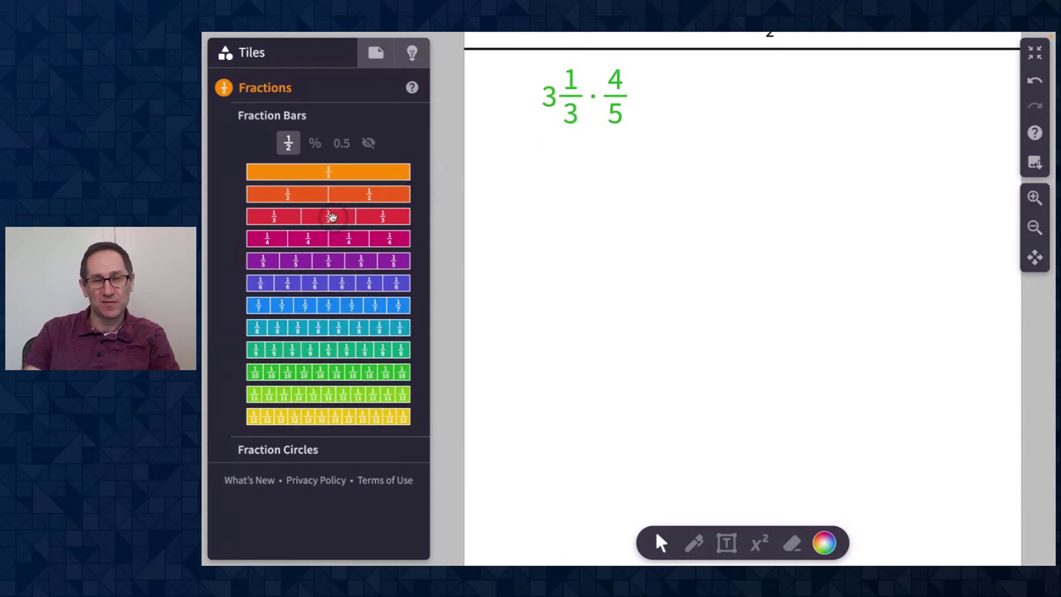
# - Place a 1/3 bar and three stacked whole orange bars under the 3⅓ · 4/5 heading
pyautogui.moveTo(331, 217); pyautogui.dragTo(694, 323)
pyautogui.moveTo(344, 176); pyautogui.dragTo(728, 161)
pyautogui.click(609, 206)
pyautogui.click(628, 225)
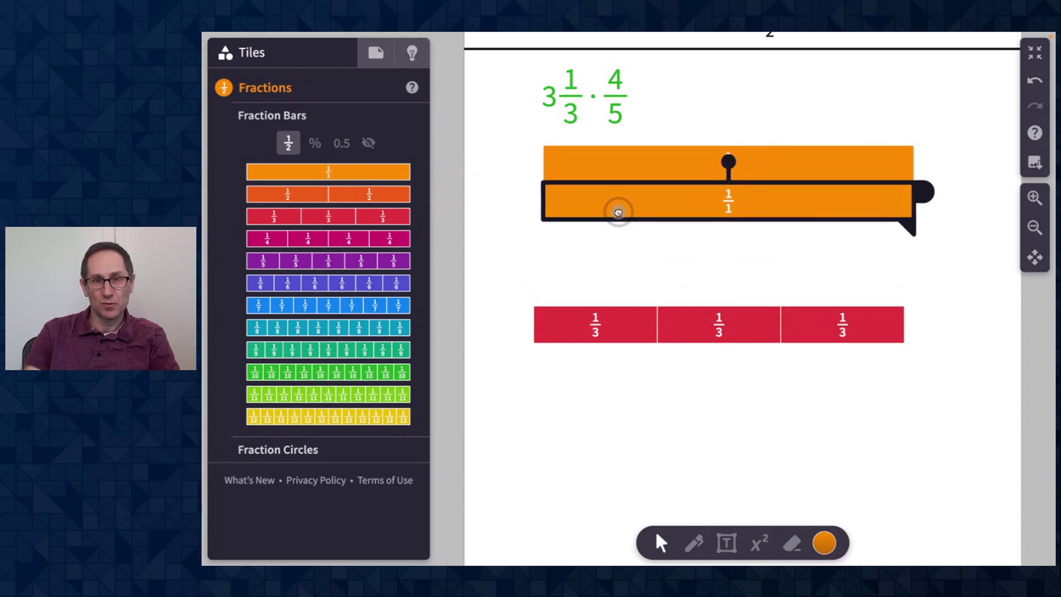
pyautogui.moveTo(639, 232); pyautogui.dragTo(623, 247)
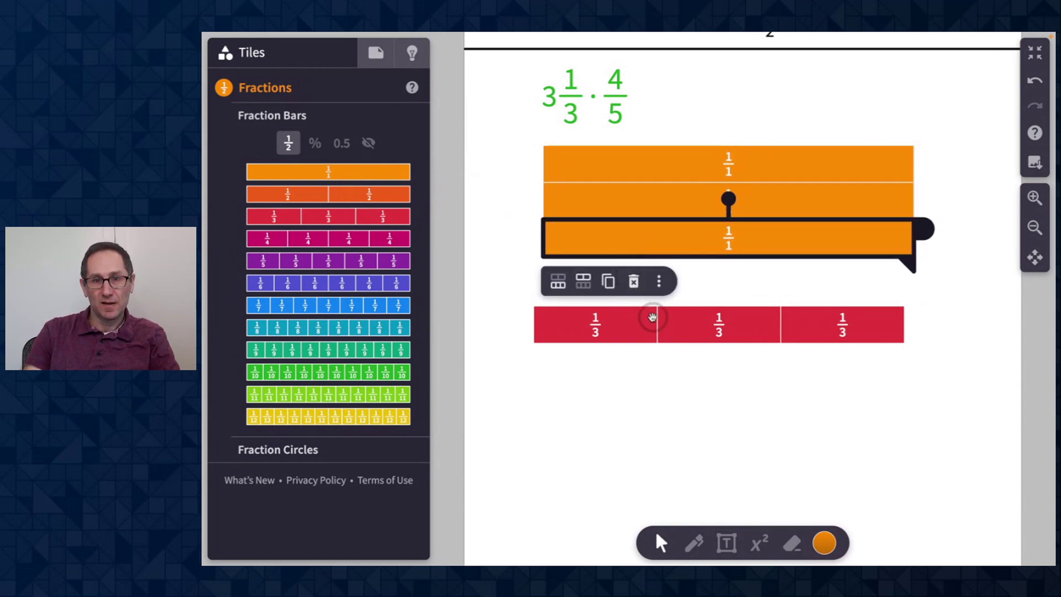
# - Move the thirds bar beneath the whole bars and trim it to a single 1/3 piece
pyautogui.moveTo(654, 315); pyautogui.dragTo(688, 273)
pyautogui.click(850, 269)
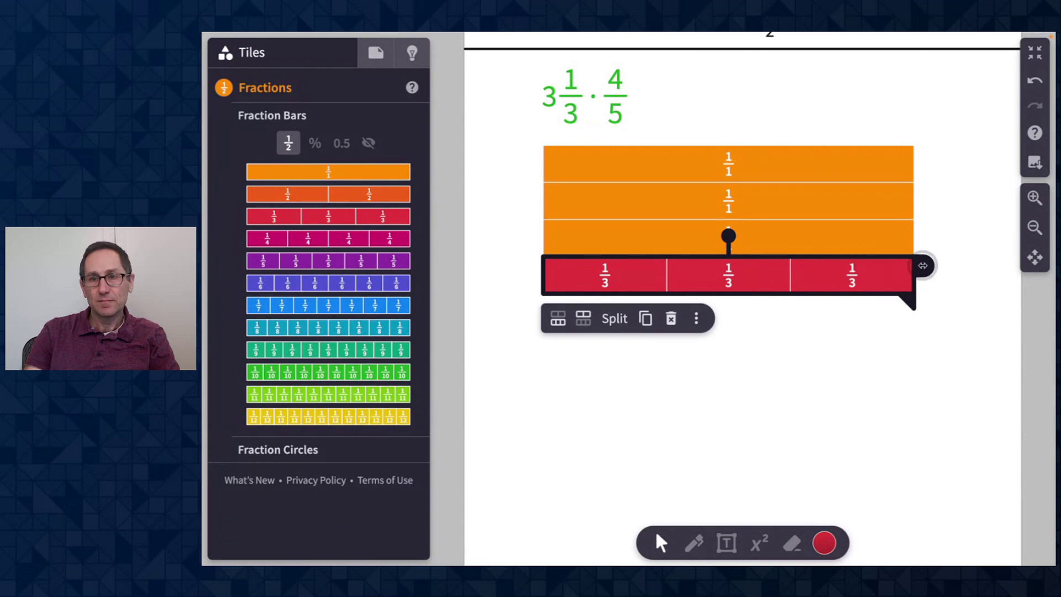
pyautogui.moveTo(923, 266); pyautogui.dragTo(710, 277)
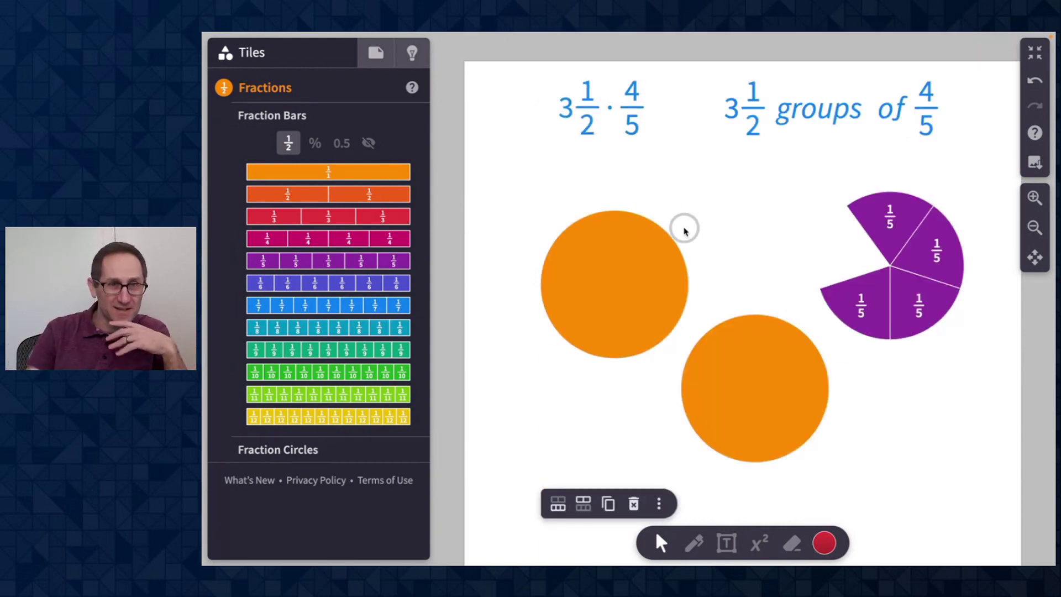
pyautogui.scroll(-15, 684, 231)
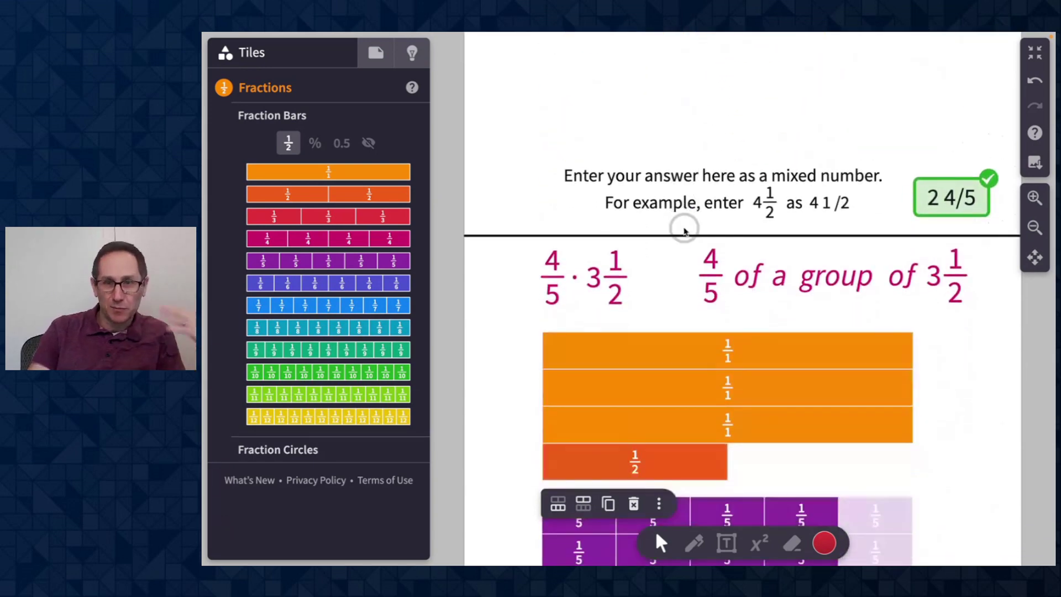
pyautogui.scroll(-10, 684, 231)
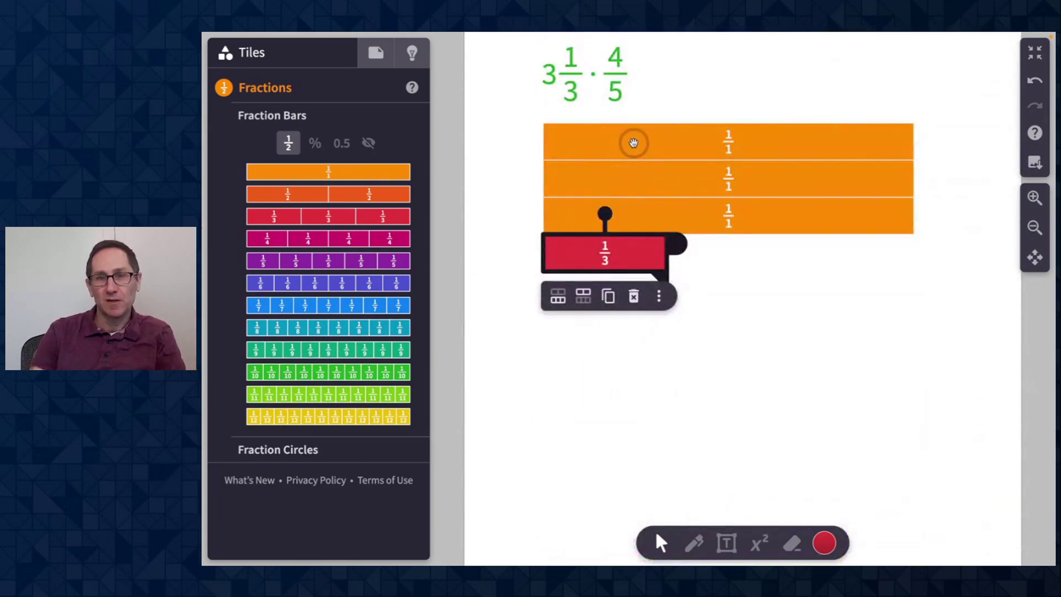
pyautogui.click(633, 142)
# - Rename the three whole bars until each shows five 1/5 pieces
pyautogui.moveTo(567, 155); pyautogui.dragTo(644, 229)
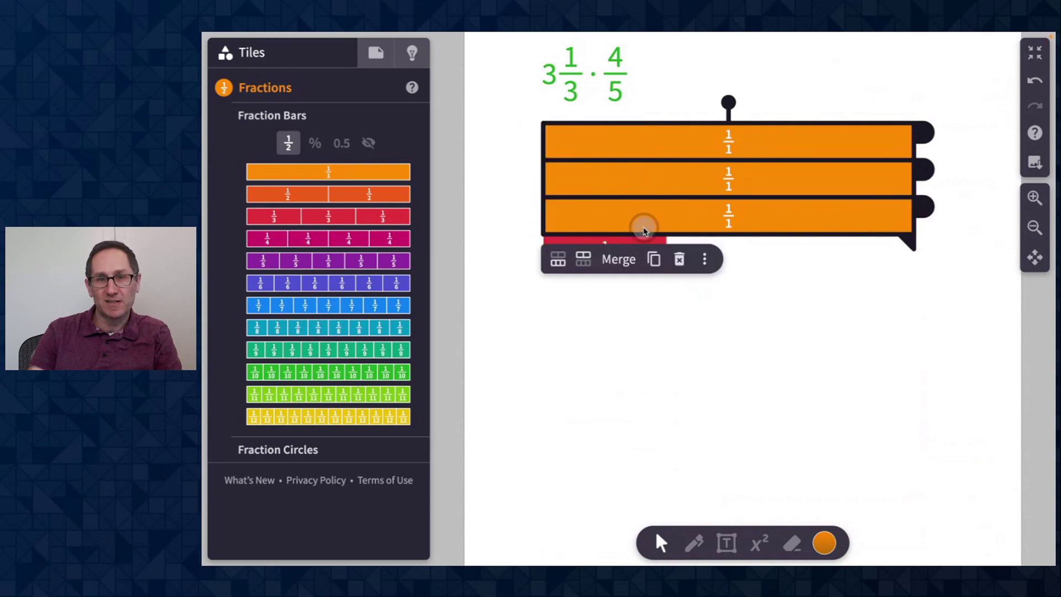
pyautogui.click(560, 264)
pyautogui.click(560, 265)
pyautogui.click(560, 263)
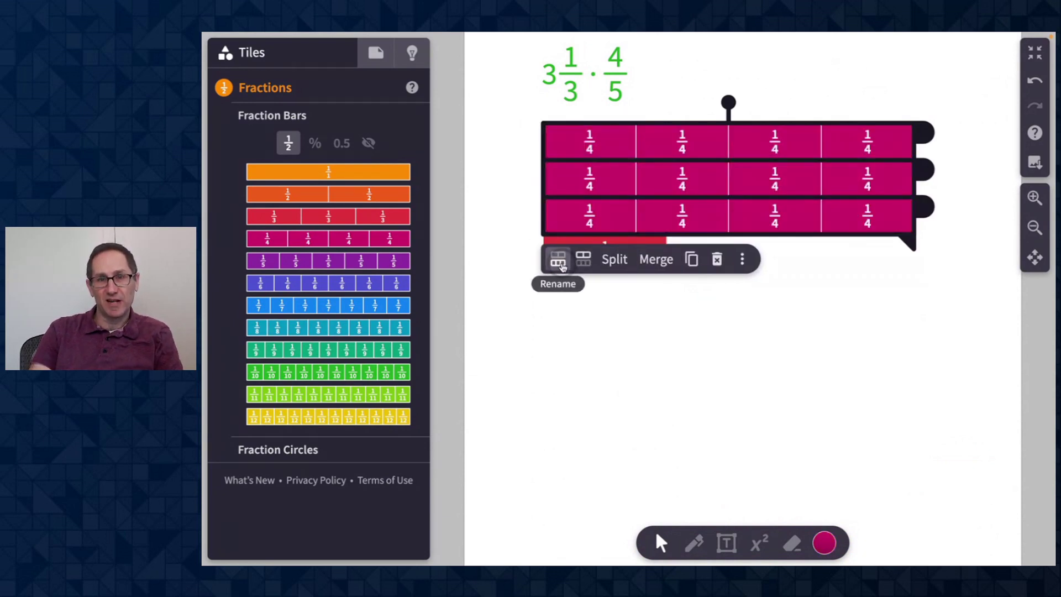
pyautogui.click(559, 263)
pyautogui.click(651, 343)
pyautogui.click(624, 292)
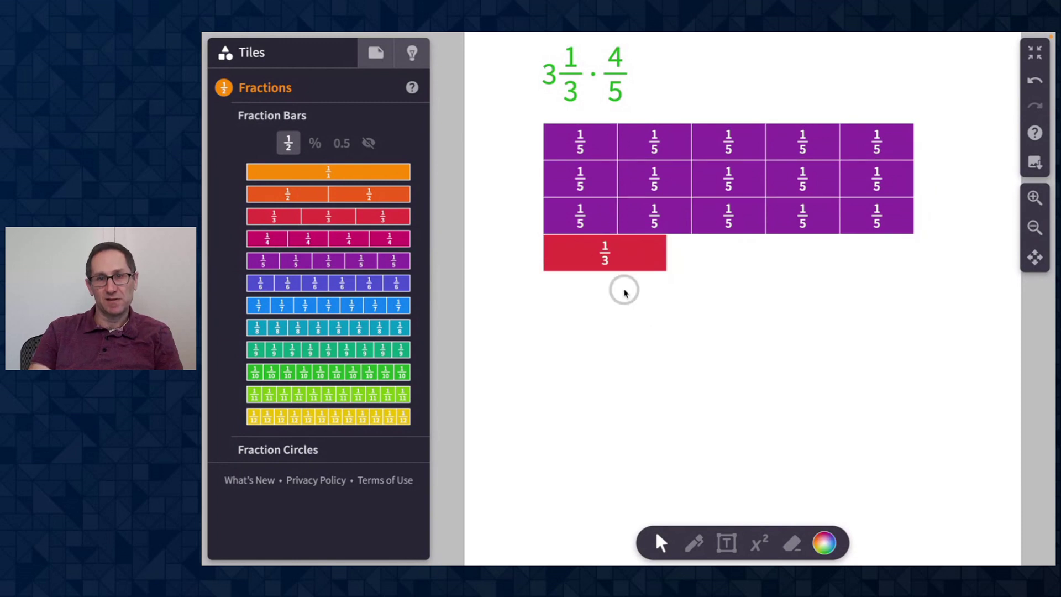
# - Rename the 1/3 piece until it shows five 1/15 pieces
pyautogui.click(595, 260)
pyautogui.click(558, 297)
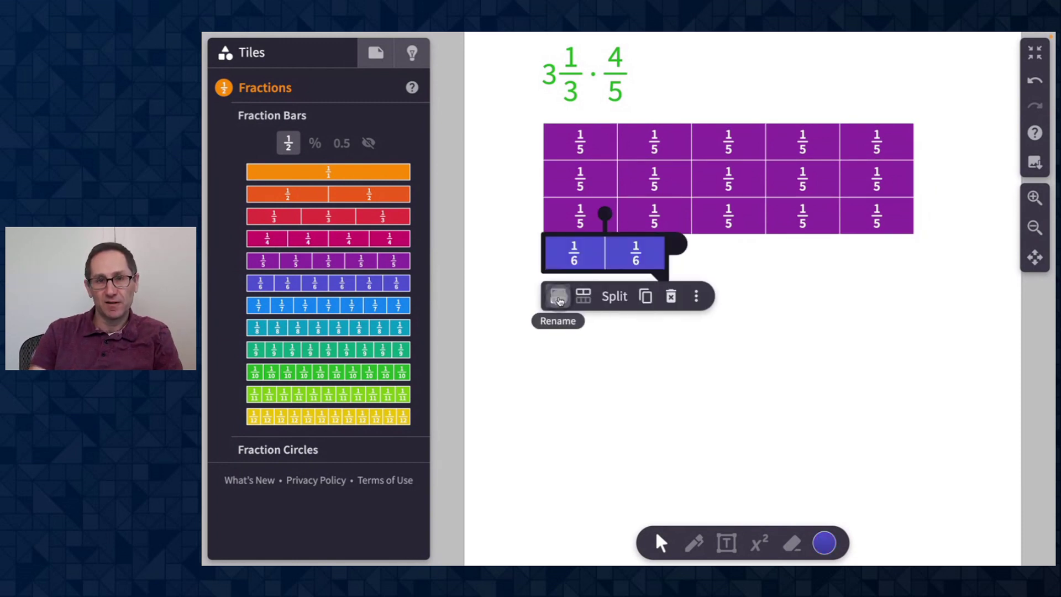
pyautogui.click(559, 299)
pyautogui.click(559, 298)
pyautogui.click(559, 298)
# - Select the whole 3⅓ model and duplicate it with Ctrl+D
pyautogui.click(497, 154)
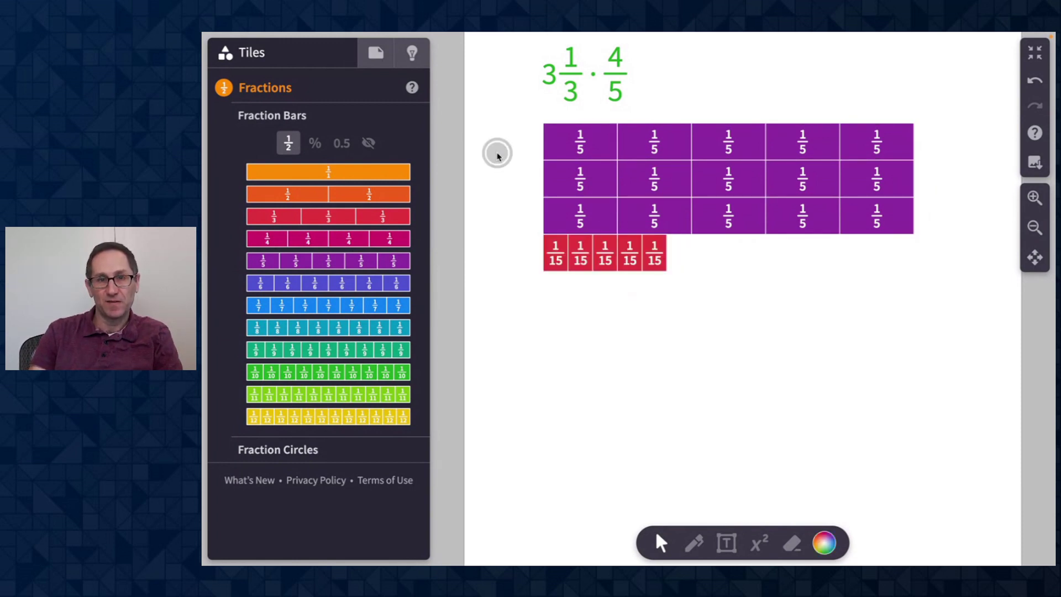
pyautogui.moveTo(497, 154); pyautogui.dragTo(624, 384)
pyautogui.hotkey('ctrl', 'd')
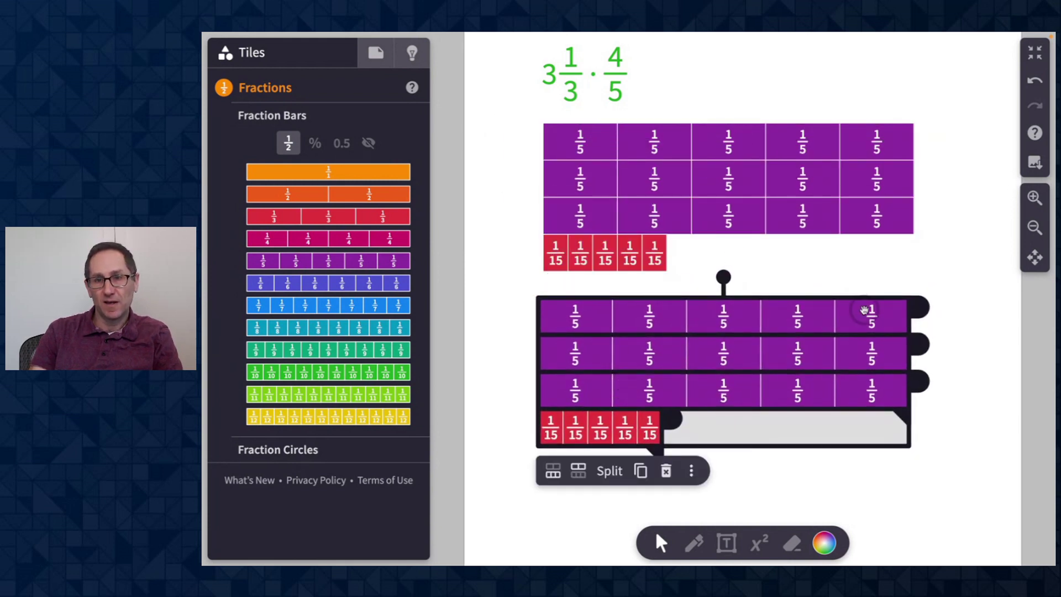
# - Fade out the last fifth of each row in the lower copy
pyautogui.click(947, 261)
pyautogui.click(884, 313)
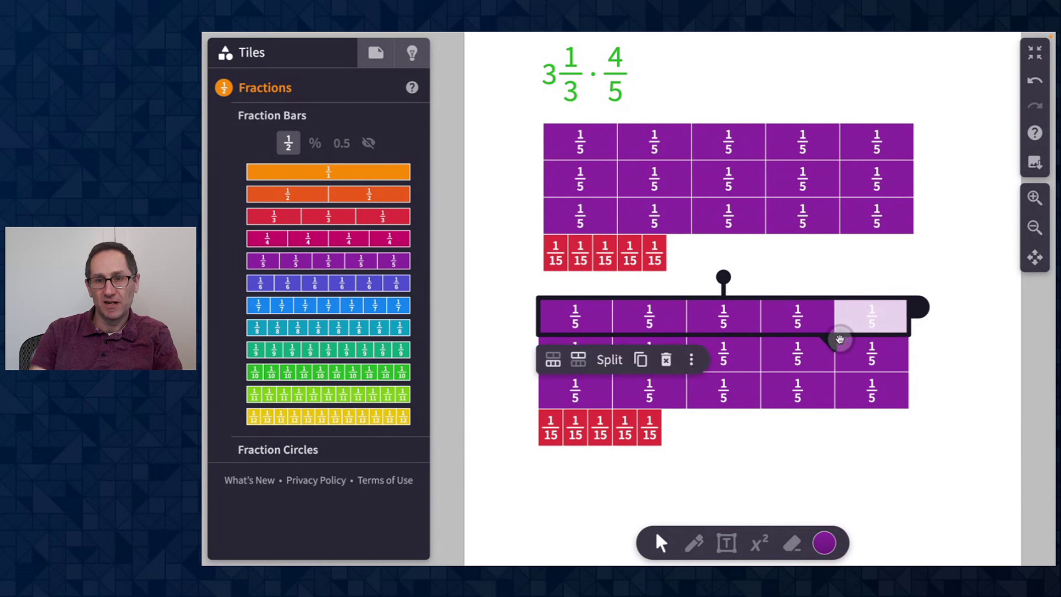
pyautogui.click(899, 346)
pyautogui.moveTo(906, 374); pyautogui.dragTo(848, 372)
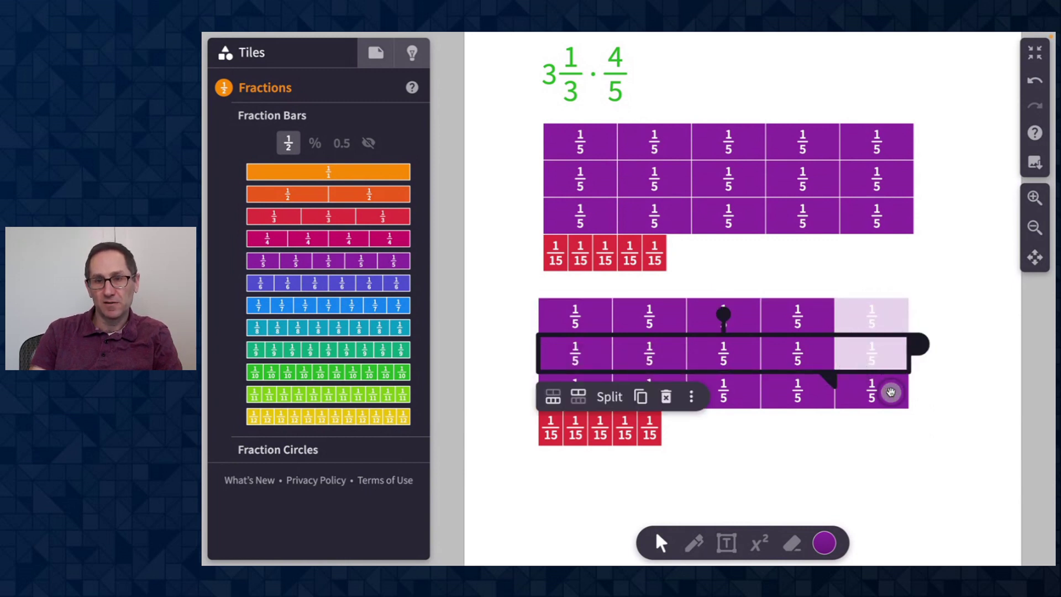
pyautogui.click(893, 393)
pyautogui.moveTo(905, 410); pyautogui.dragTo(862, 409)
pyautogui.click(770, 481)
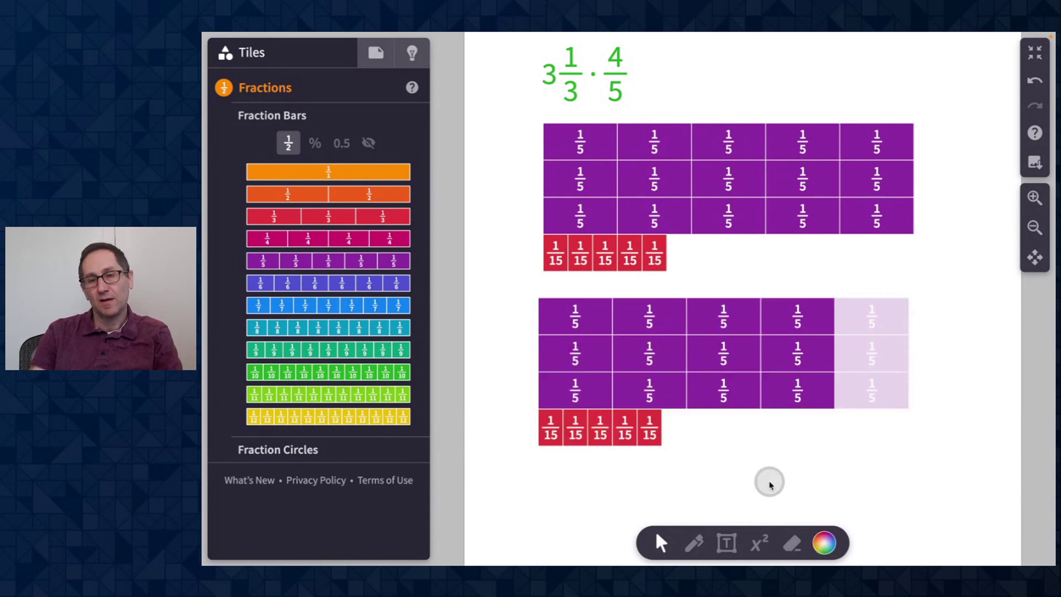
# - Remove the labels from the 1/15 row and fade out its last piece
pyautogui.click(621, 430)
pyautogui.click(691, 470)
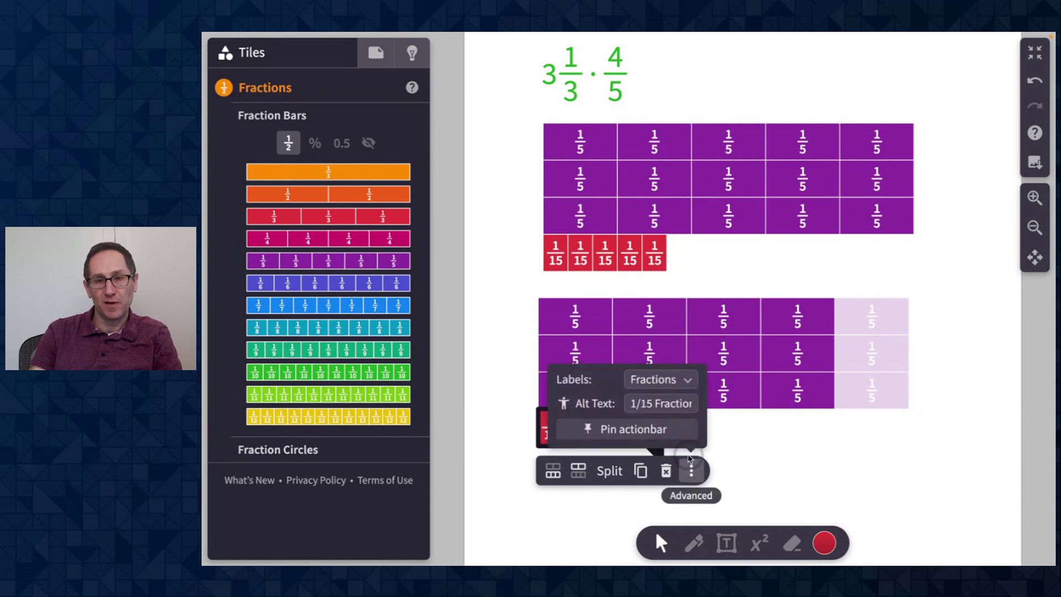
pyautogui.click(670, 384)
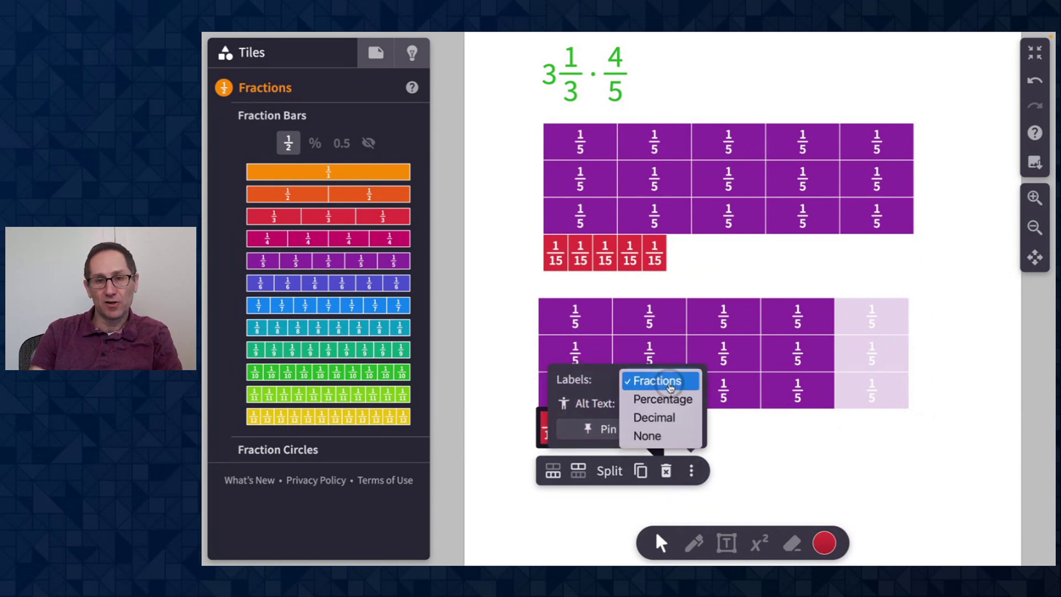
pyautogui.click(667, 437)
pyautogui.click(645, 433)
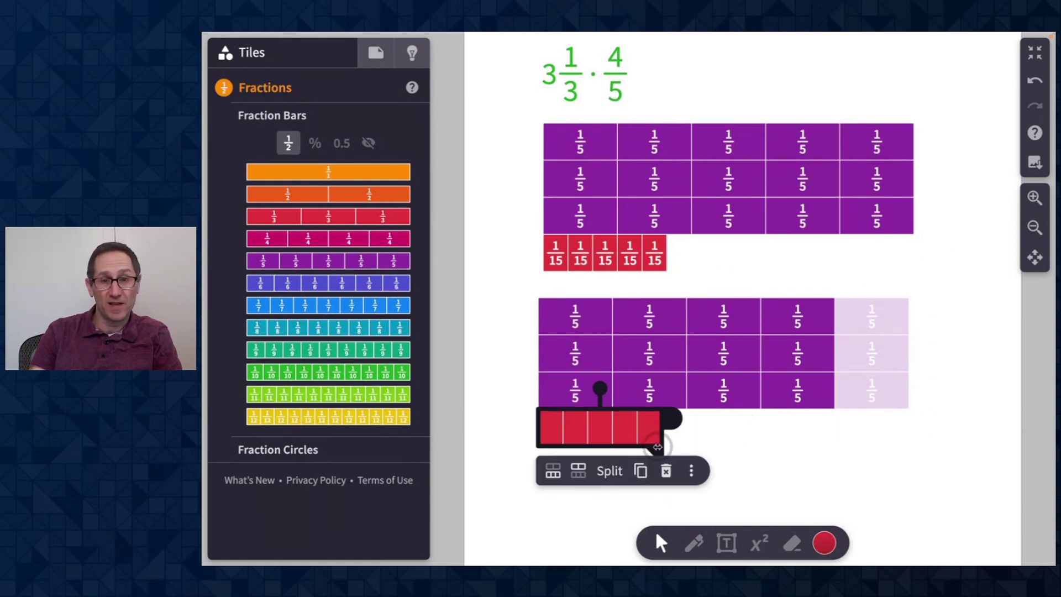
pyautogui.moveTo(657, 447); pyautogui.dragTo(634, 446)
pyautogui.click(756, 438)
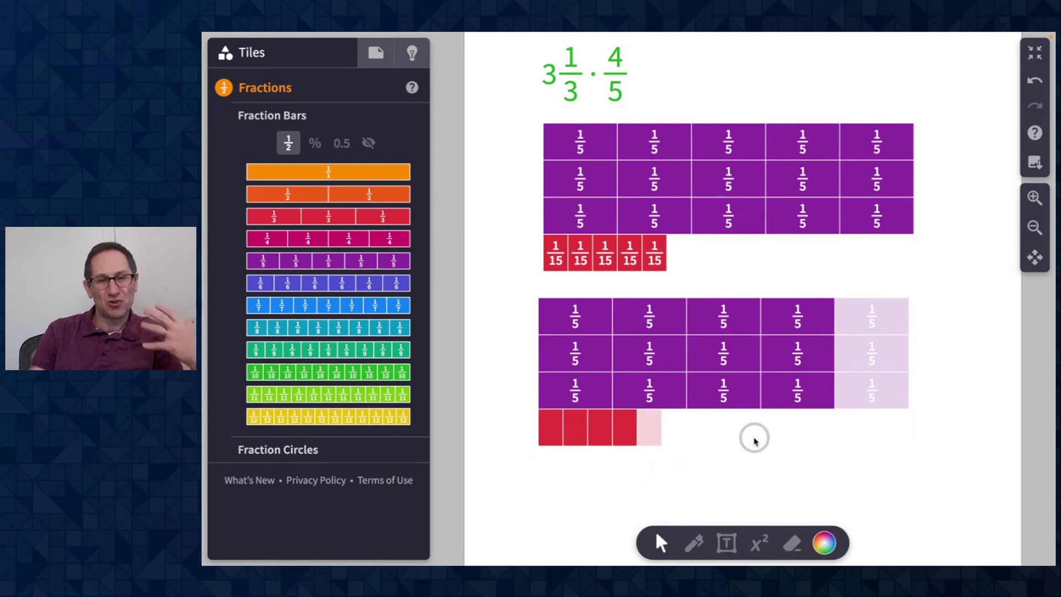
# - Restore fraction labels on the 1/15 pieces through the Advanced Labels dropdown
pyautogui.click(615, 426)
pyautogui.click(691, 470)
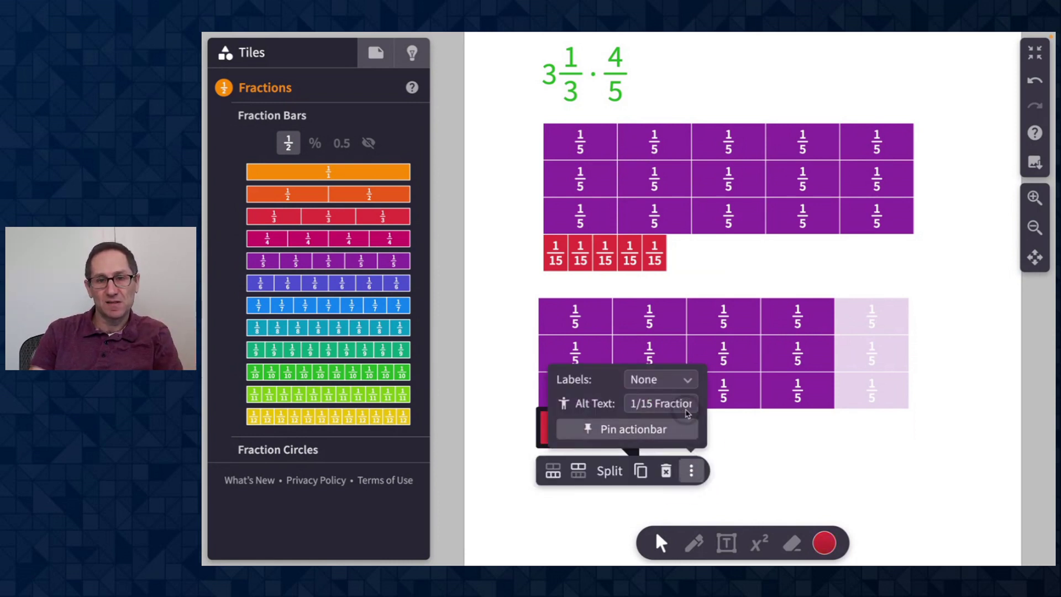
pyautogui.click(660, 379)
pyautogui.click(655, 324)
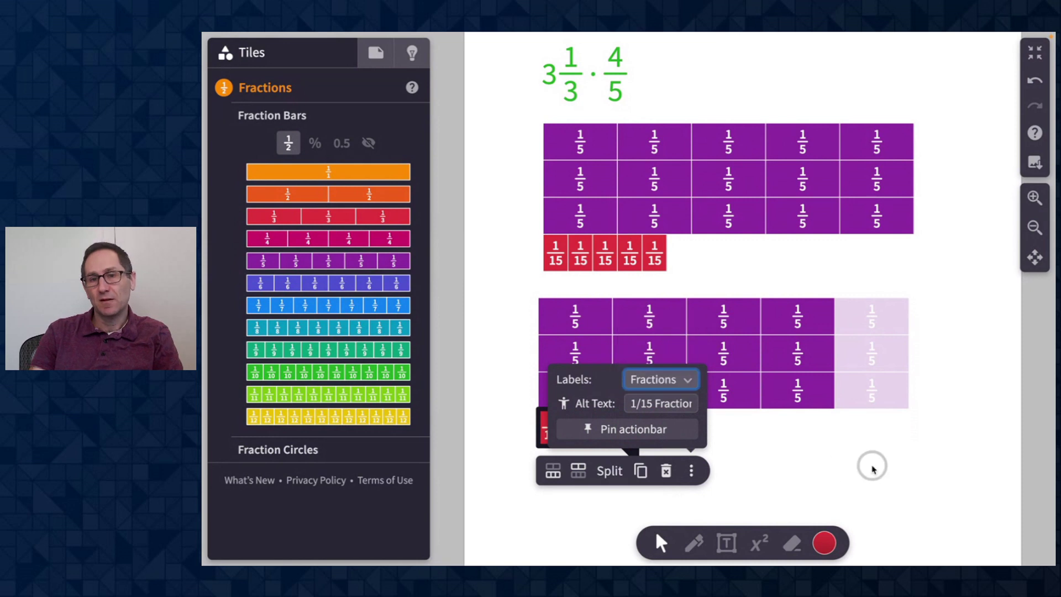
pyautogui.click(872, 468)
# - Place another copy below and shrink each of its three rows to four fifths
pyautogui.scroll(-2, 870, 468)
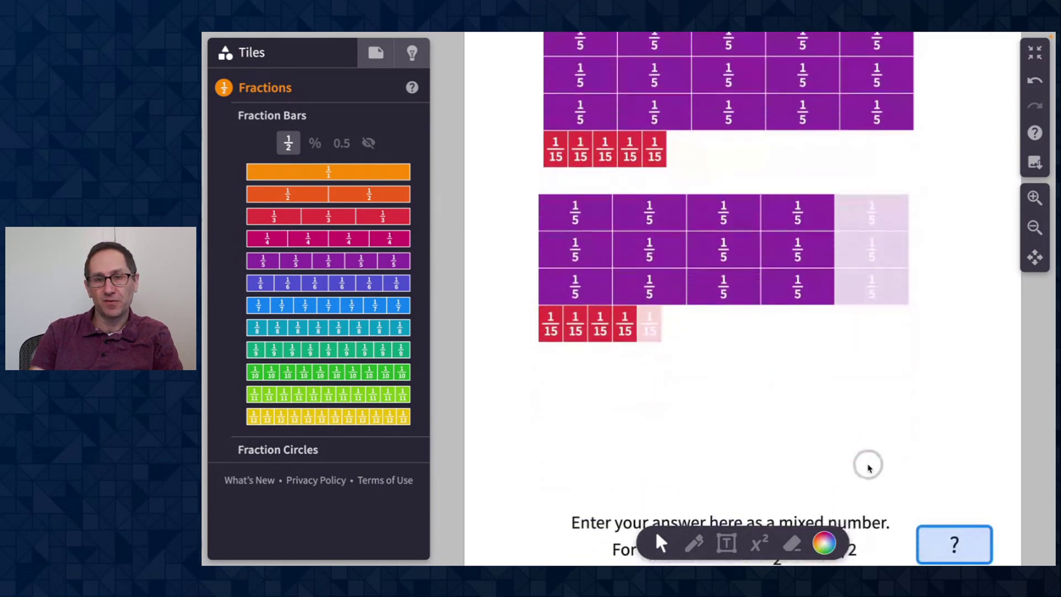
pyautogui.moveTo(505, 211); pyautogui.dragTo(630, 346)
pyautogui.moveTo(628, 304); pyautogui.dragTo(620, 442)
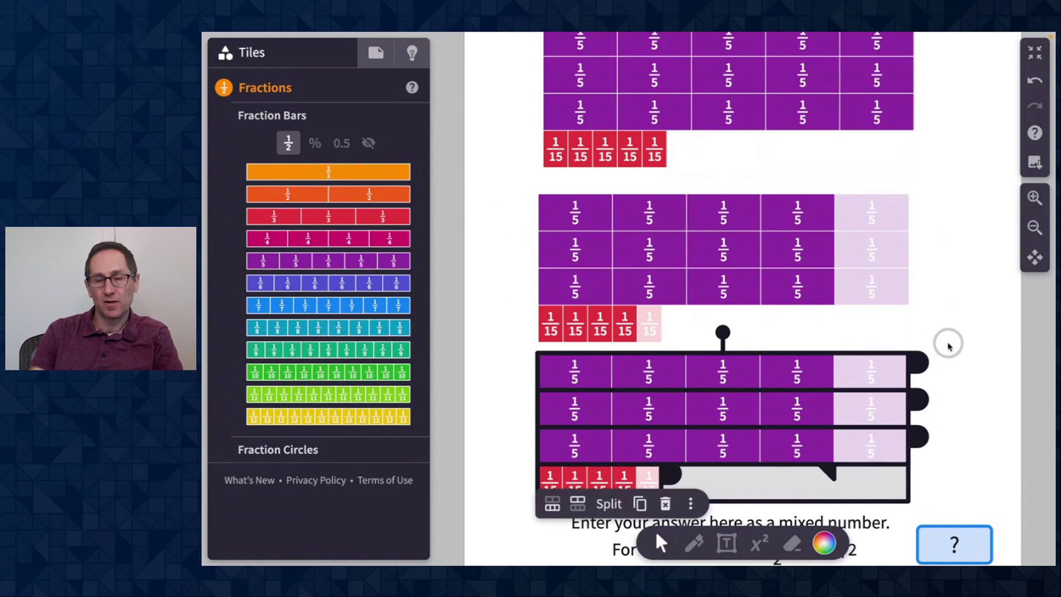
pyautogui.click(948, 345)
pyautogui.click(871, 373)
pyautogui.moveTo(918, 363); pyautogui.dragTo(837, 368)
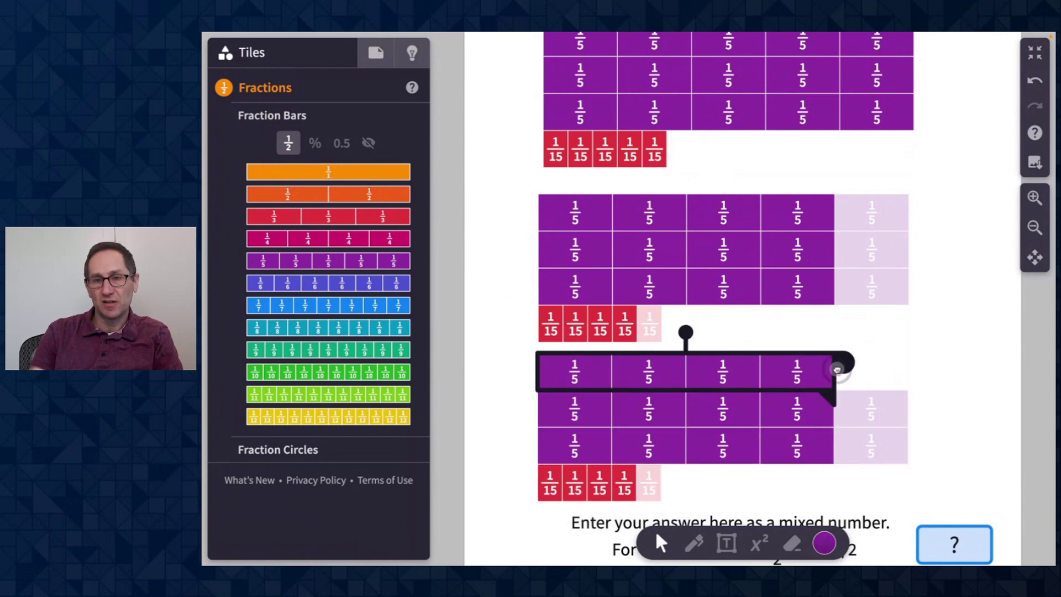
pyautogui.click(872, 403)
pyautogui.moveTo(911, 398); pyautogui.dragTo(871, 398)
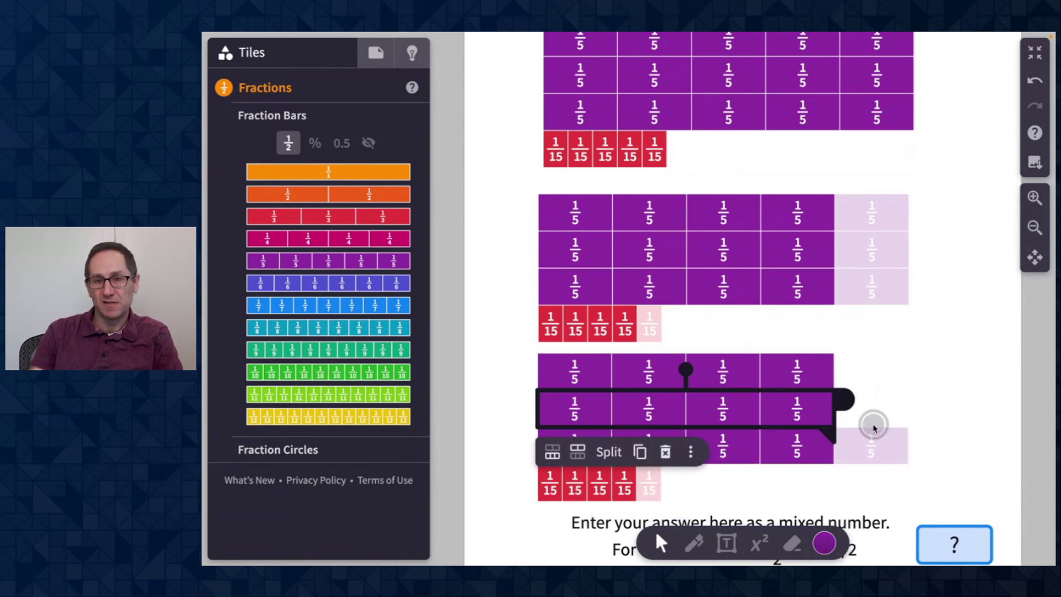
pyautogui.click(877, 443)
pyautogui.moveTo(910, 435); pyautogui.dragTo(866, 436)
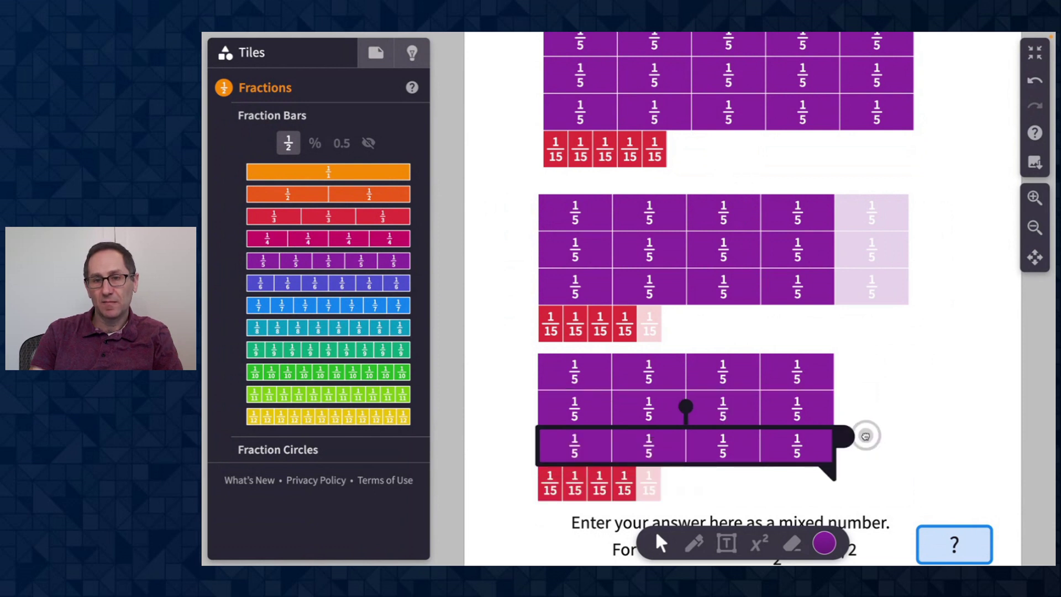
# - Split the third row and move two fifths to complete rows one and two
pyautogui.click(888, 414)
pyautogui.click(741, 444)
pyautogui.click(618, 489)
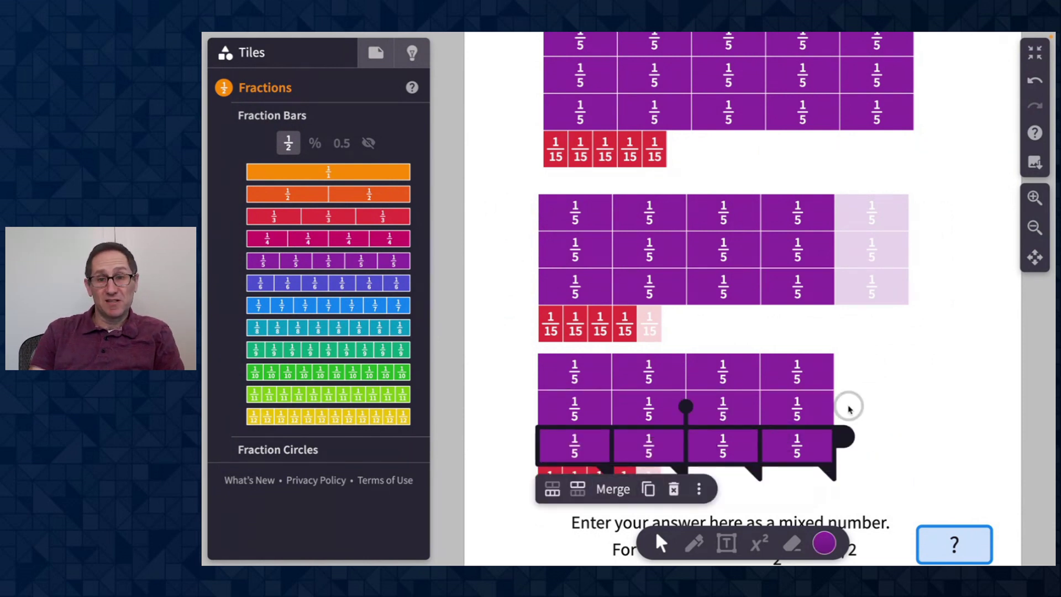
pyautogui.click(847, 404)
pyautogui.moveTo(822, 439); pyautogui.dragTo(885, 369)
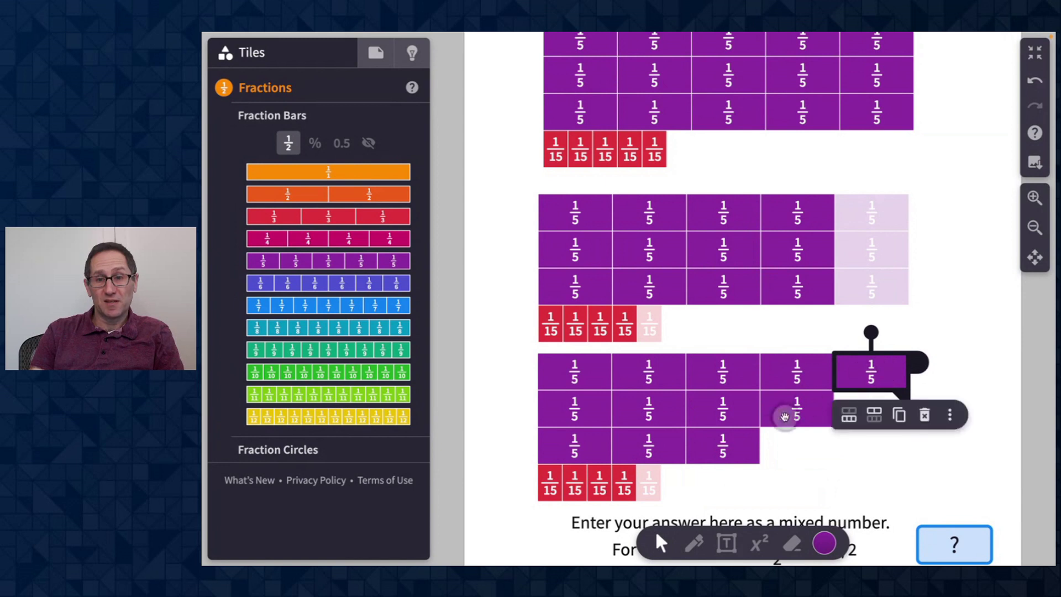
pyautogui.moveTo(740, 446); pyautogui.dragTo(889, 407)
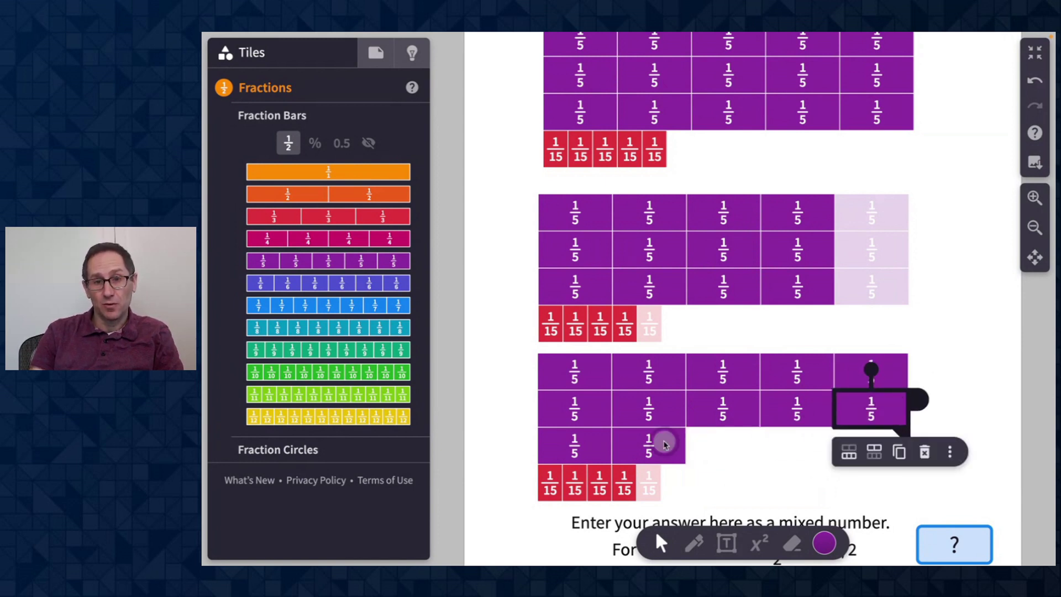
# - Move the 1/15 strip beside the leftover fifths and drop its faded piece
pyautogui.click(657, 479)
pyautogui.moveTo(658, 478); pyautogui.dragTo(810, 440)
pyautogui.click(813, 438)
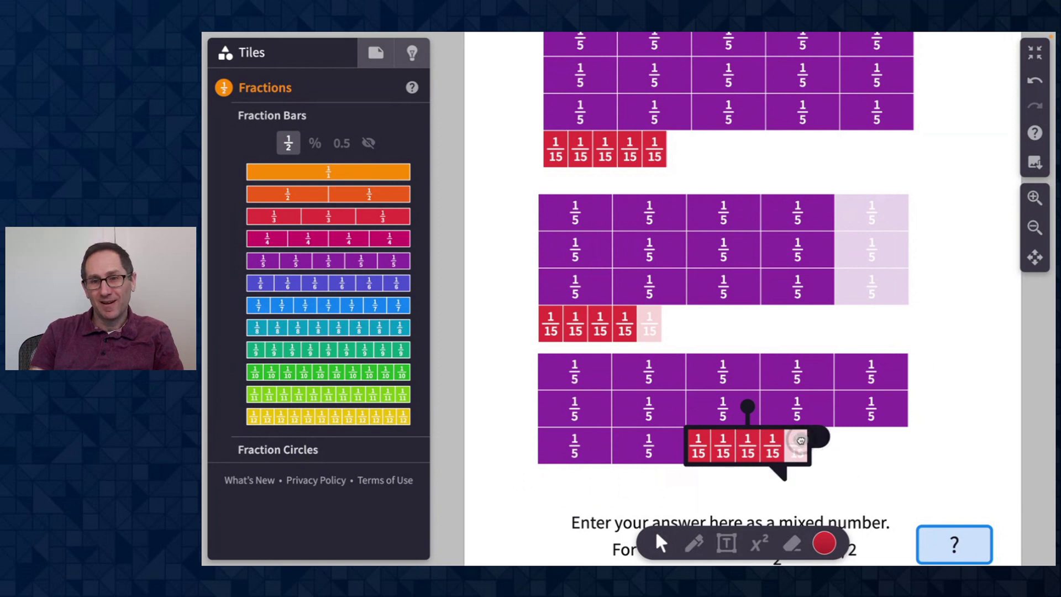
pyautogui.click(840, 448)
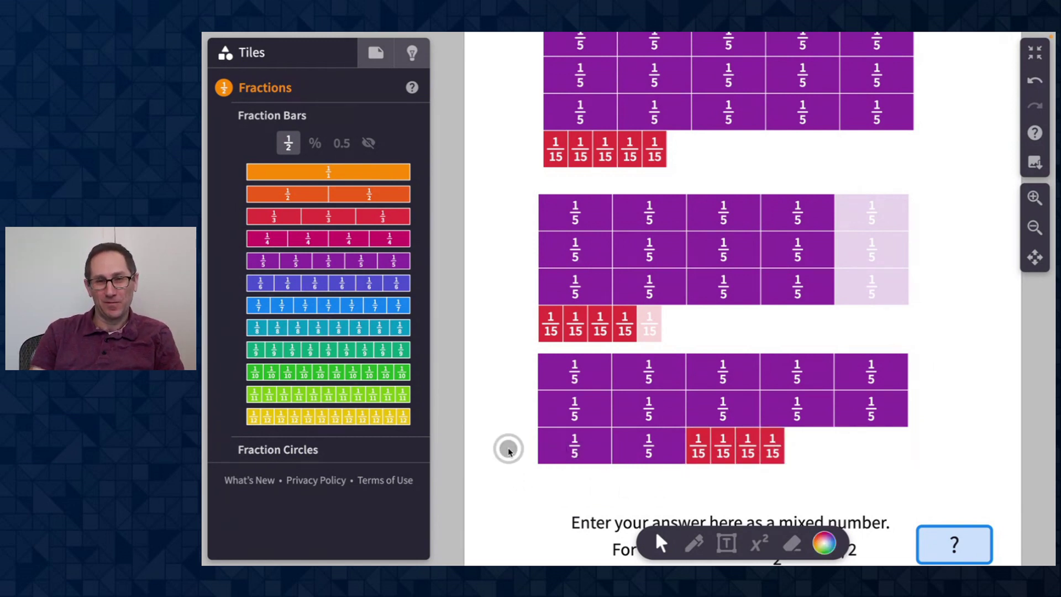
# - Merge the two leftover fifths and re-divide them into fifteenths
pyautogui.click(553, 445)
pyautogui.keyDown('shift'); pyautogui.click(634, 455); pyautogui.keyUp('shift')
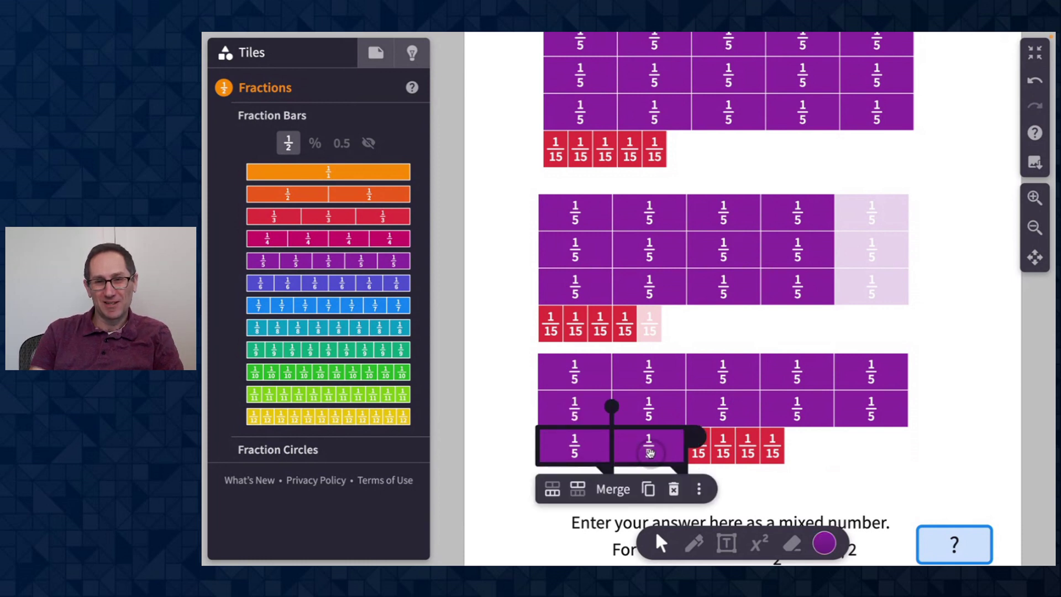
pyautogui.click(609, 489)
pyautogui.click(558, 497)
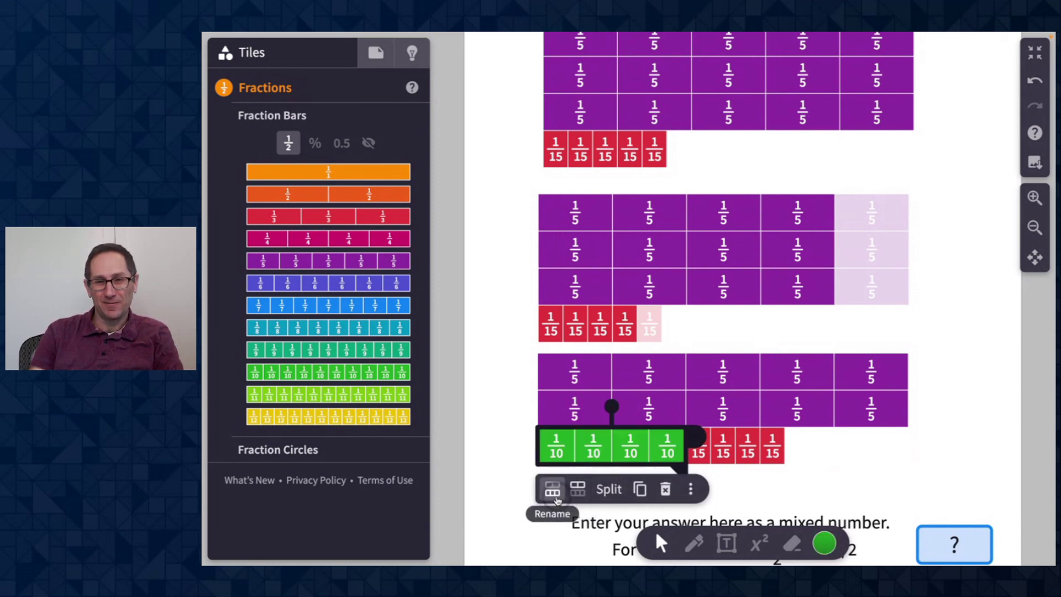
pyautogui.click(558, 497)
pyautogui.click(517, 455)
# - Merge all the 1/15 pieces and rename the bar into two 1/3 pieces
pyautogui.moveTo(517, 456); pyautogui.dragTo(790, 443)
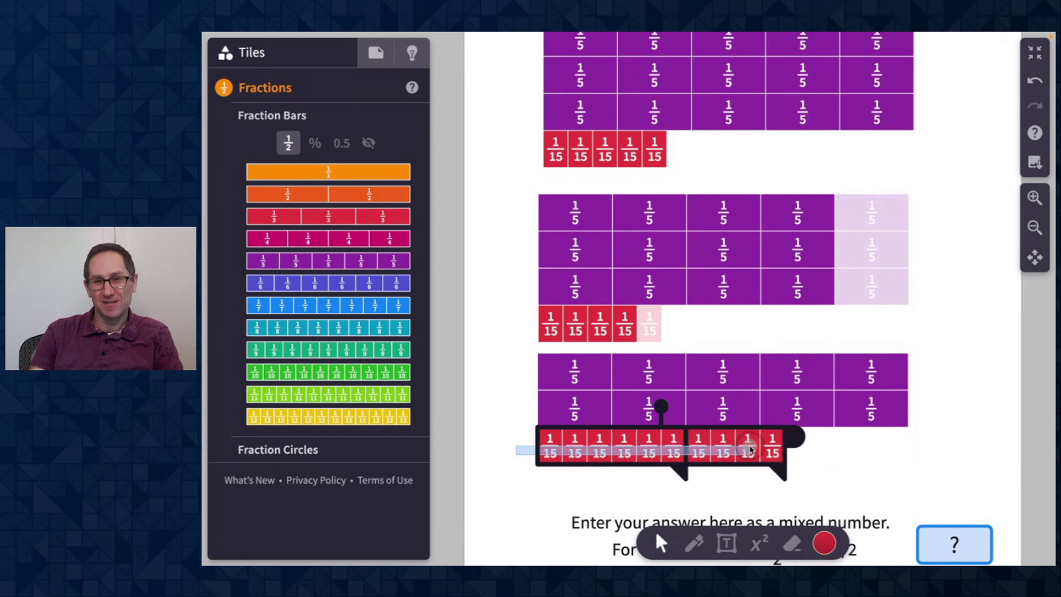
pyautogui.click(651, 486)
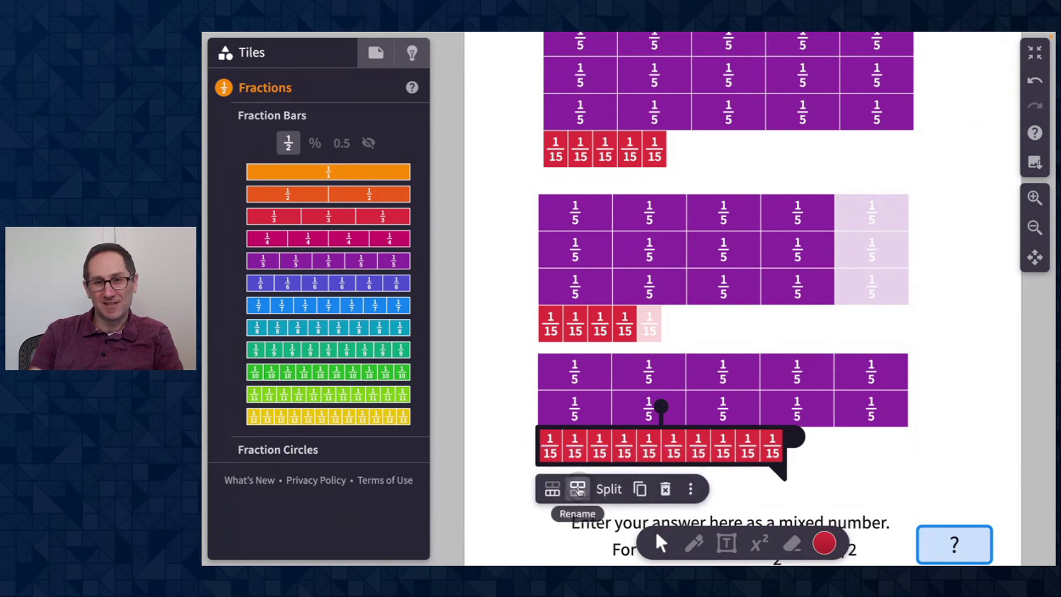
pyautogui.click(576, 489)
pyautogui.click(577, 489)
pyautogui.click(576, 489)
pyautogui.click(577, 489)
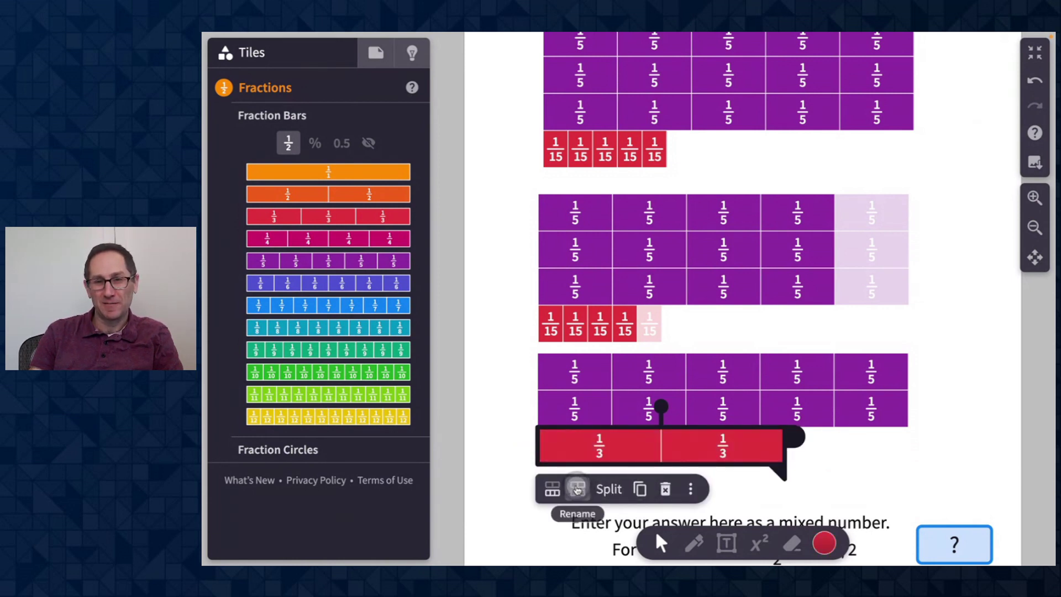
pyautogui.click(821, 473)
# - Submit 2 2/3 as the answer for 3⅓ · 4/5 and scroll to review both problems
pyautogui.scroll(-2, 907, 469)
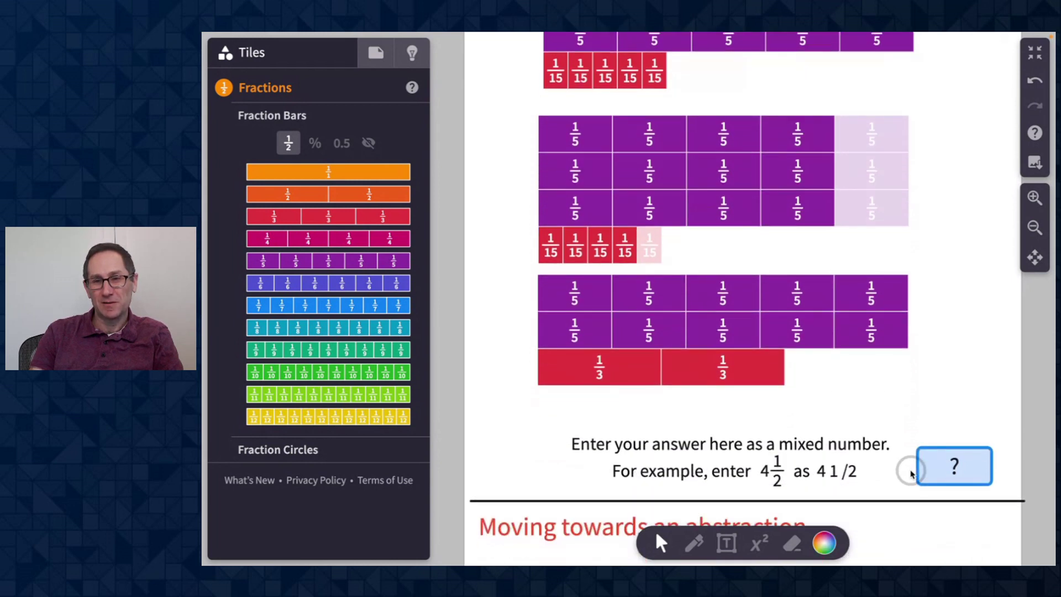
pyautogui.click(964, 446)
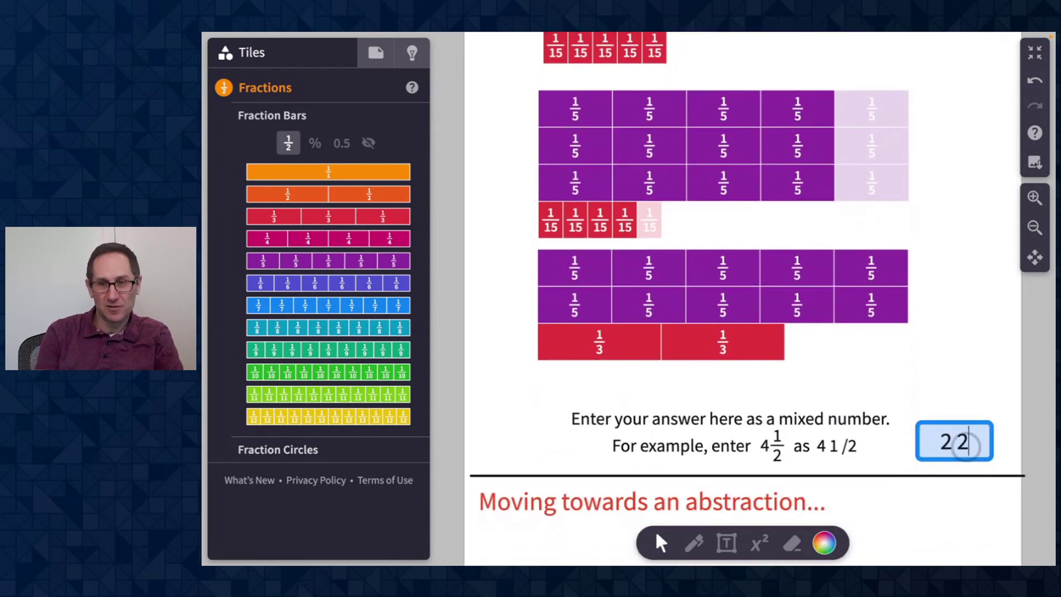
pyautogui.press('Return')
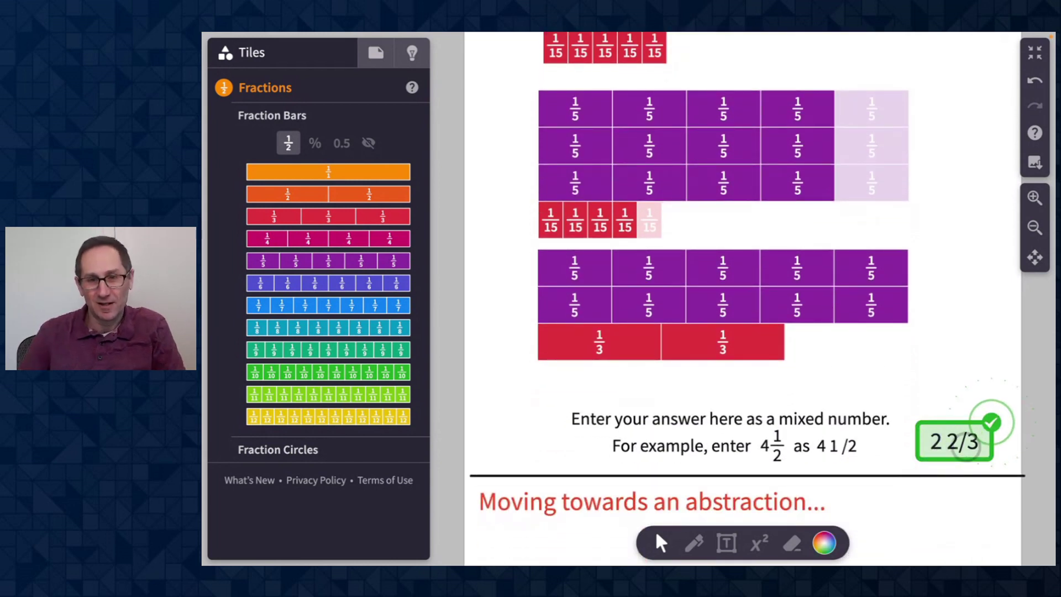
pyautogui.scroll(5, 964, 447)
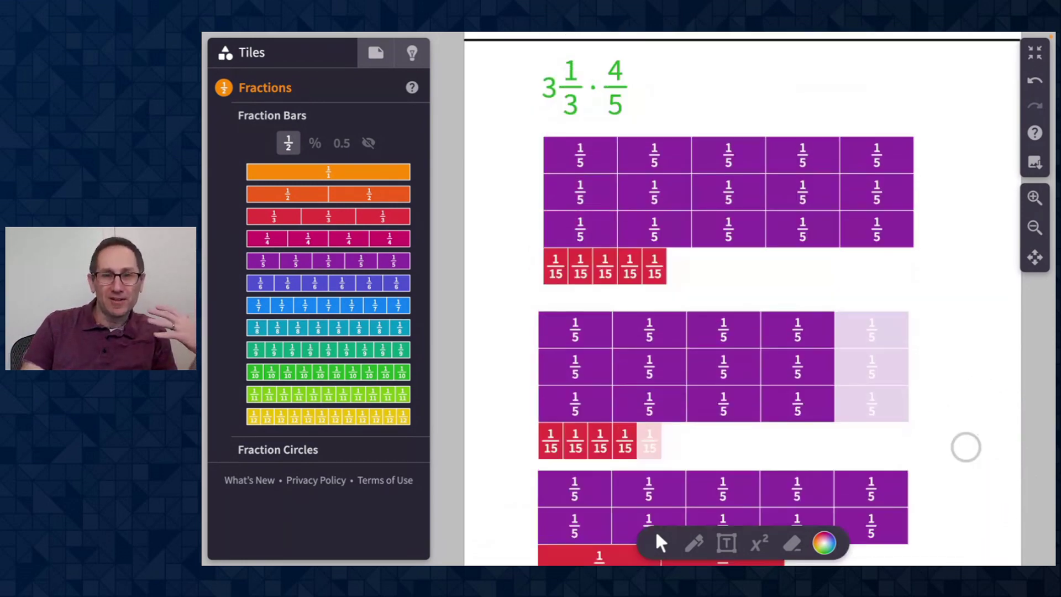
pyautogui.scroll(-2, 965, 447)
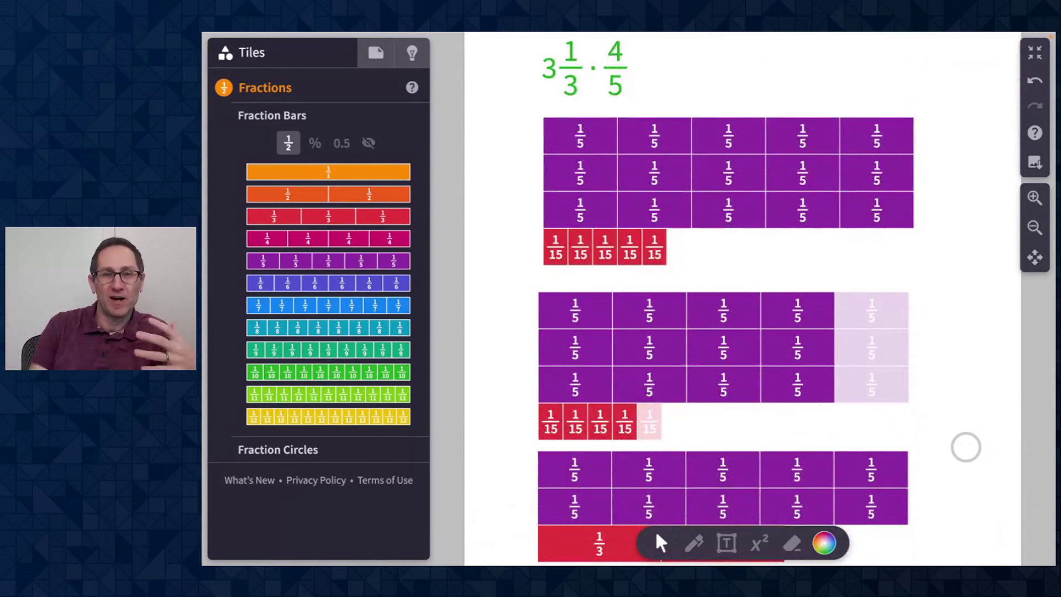
pyautogui.scroll(2, 964, 446)
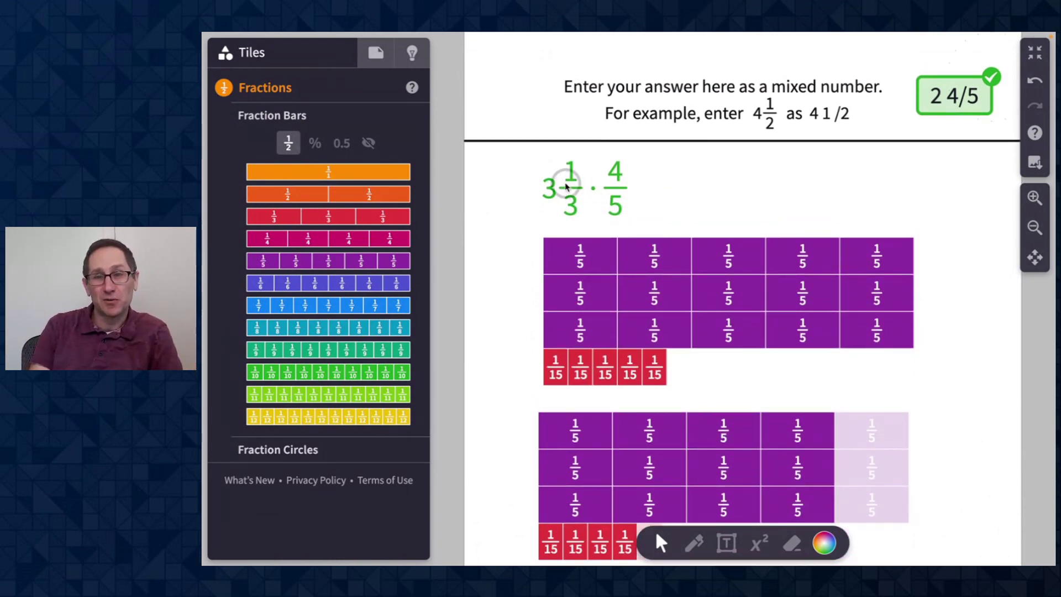
pyautogui.scroll(-7, 565, 187)
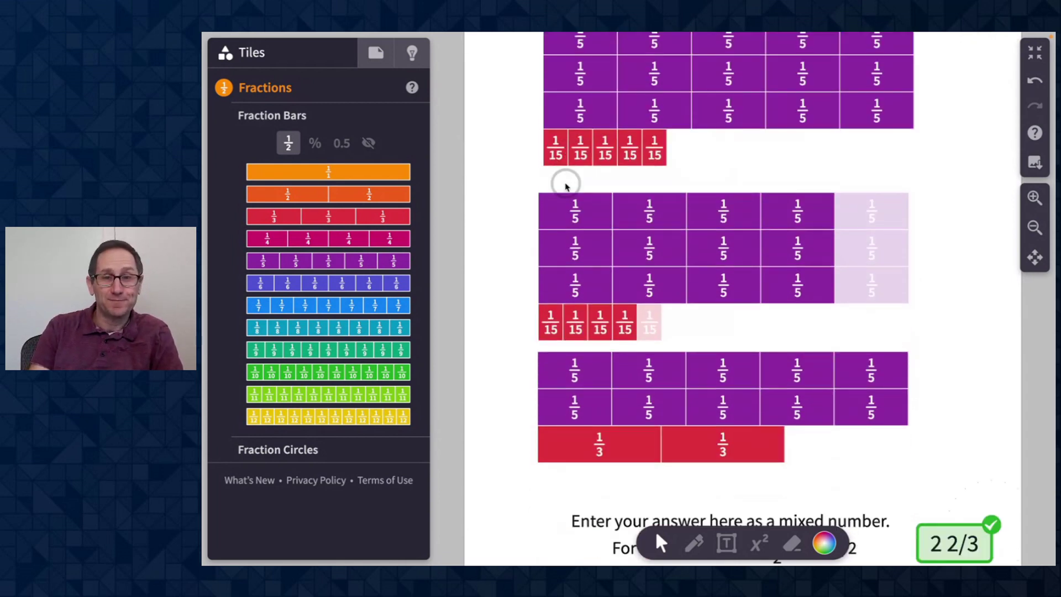
pyautogui.scroll(-5, 566, 187)
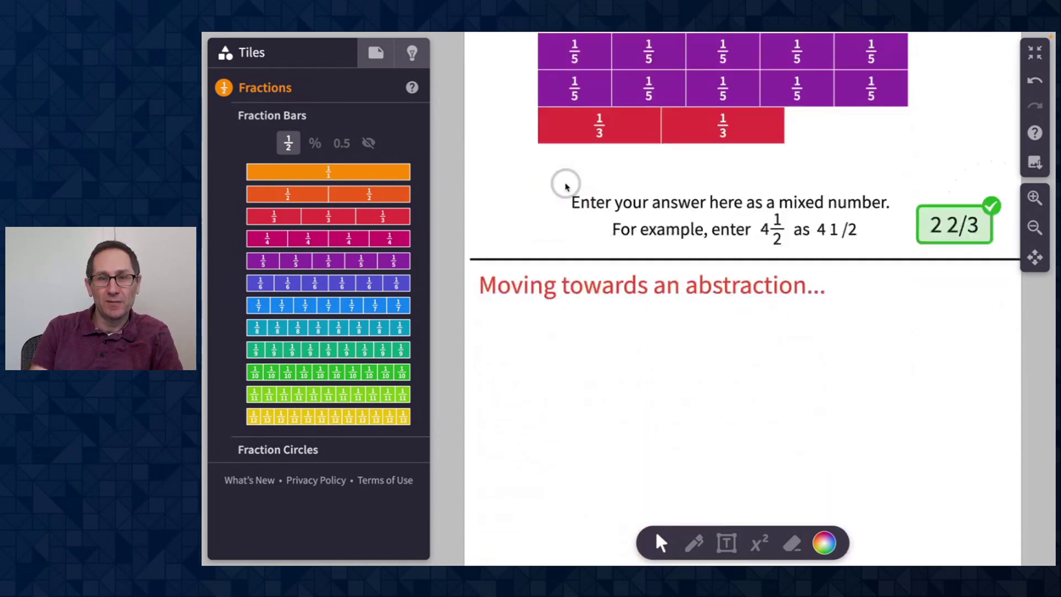
pyautogui.scroll(4, 565, 187)
pyautogui.scroll(8, 565, 187)
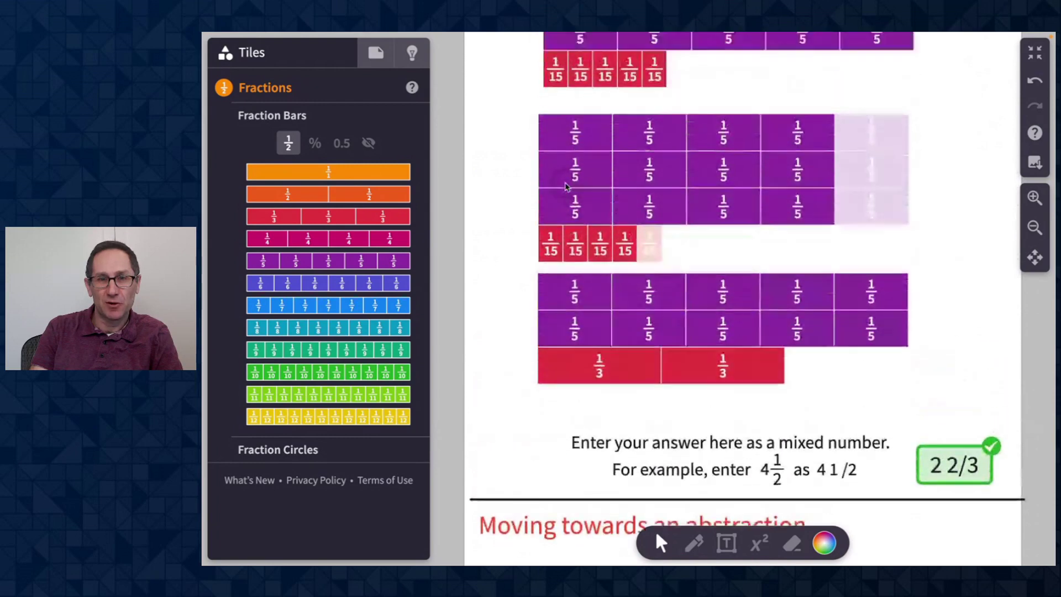
pyautogui.scroll(-9, 536, 159)
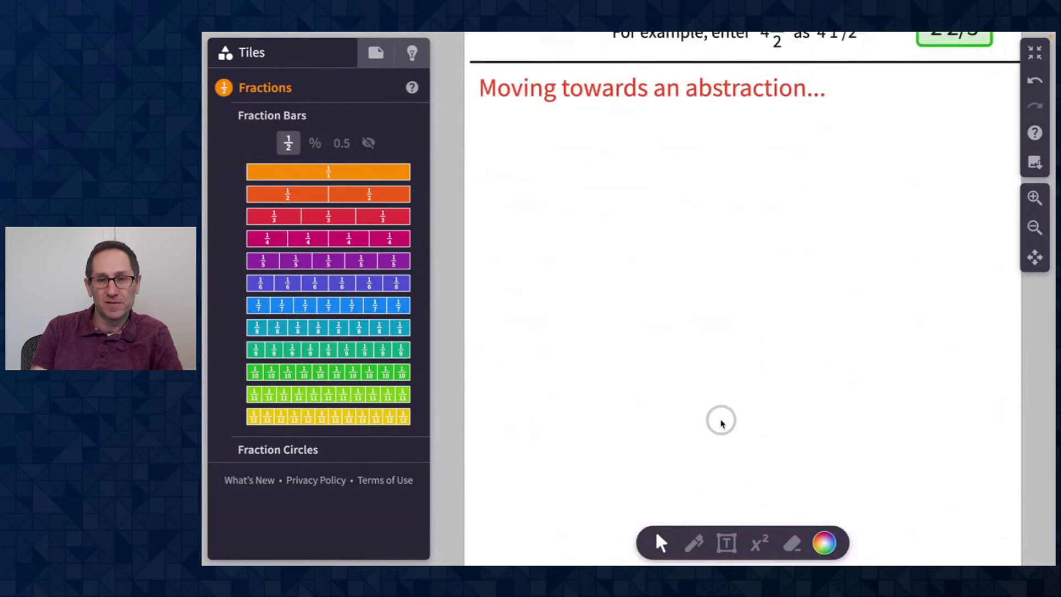
# - Write the equation 3 1/3 · 4/5 under the abstraction heading
pyautogui.click(759, 543)
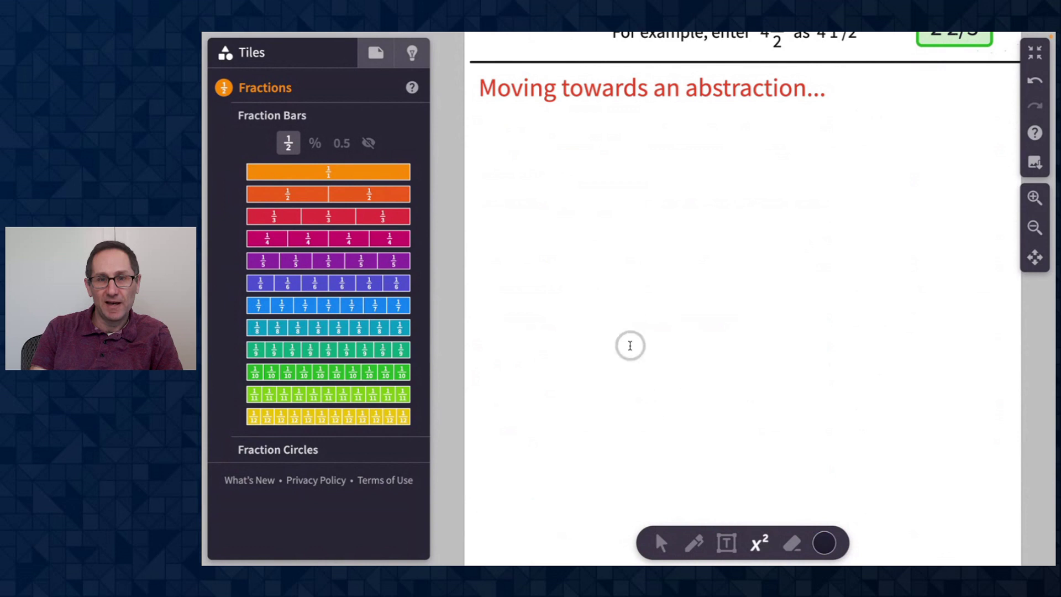
pyautogui.click(542, 129)
pyautogui.write('1/3·4/5')
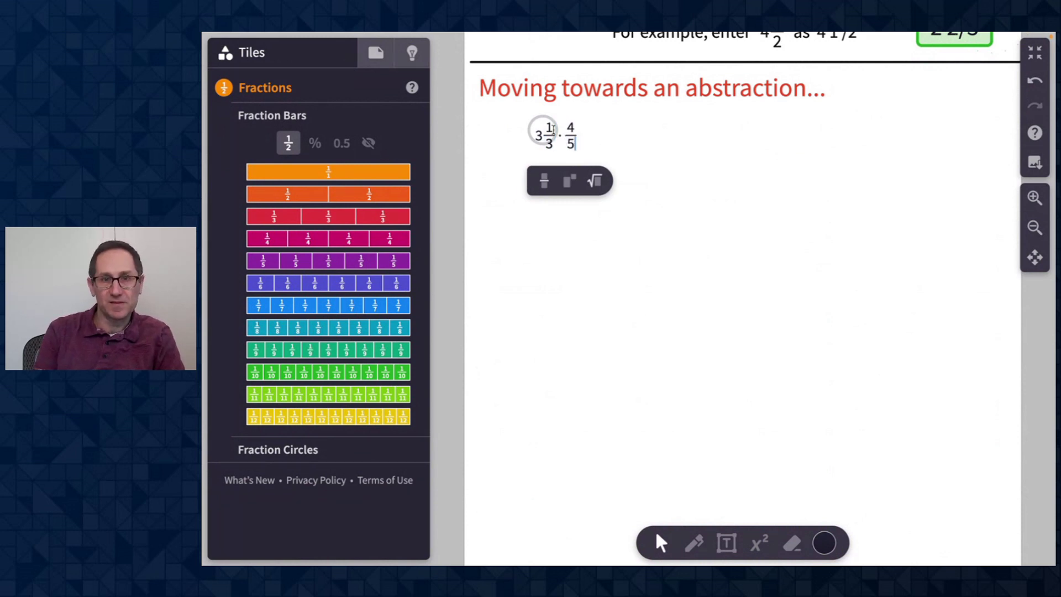
pyautogui.click(599, 142)
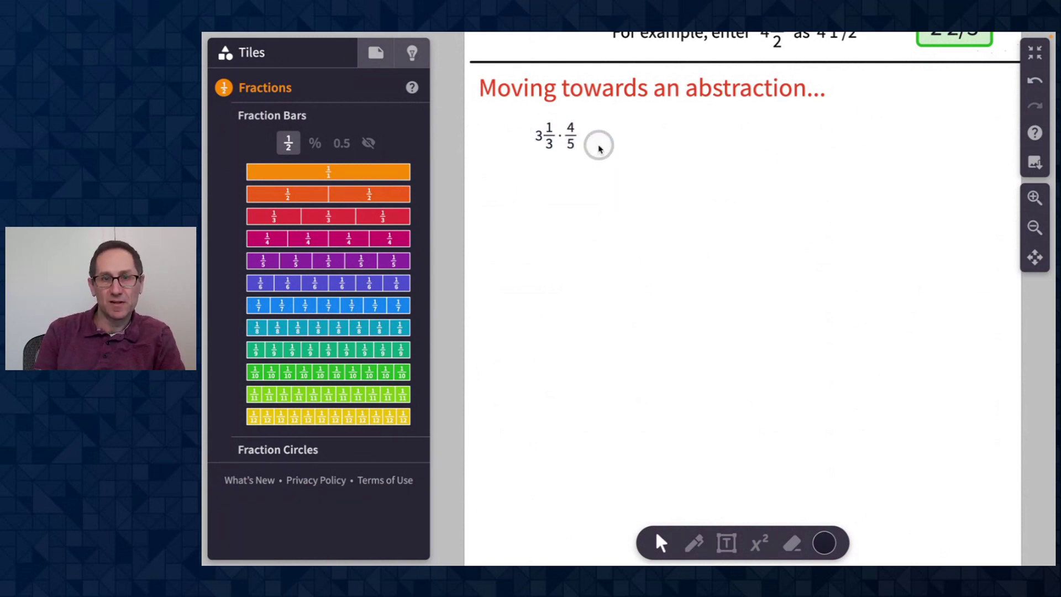
# - Grow the equation three times, move it lower, and place whole fraction bars beside it
pyautogui.click(559, 138)
pyautogui.click(515, 178)
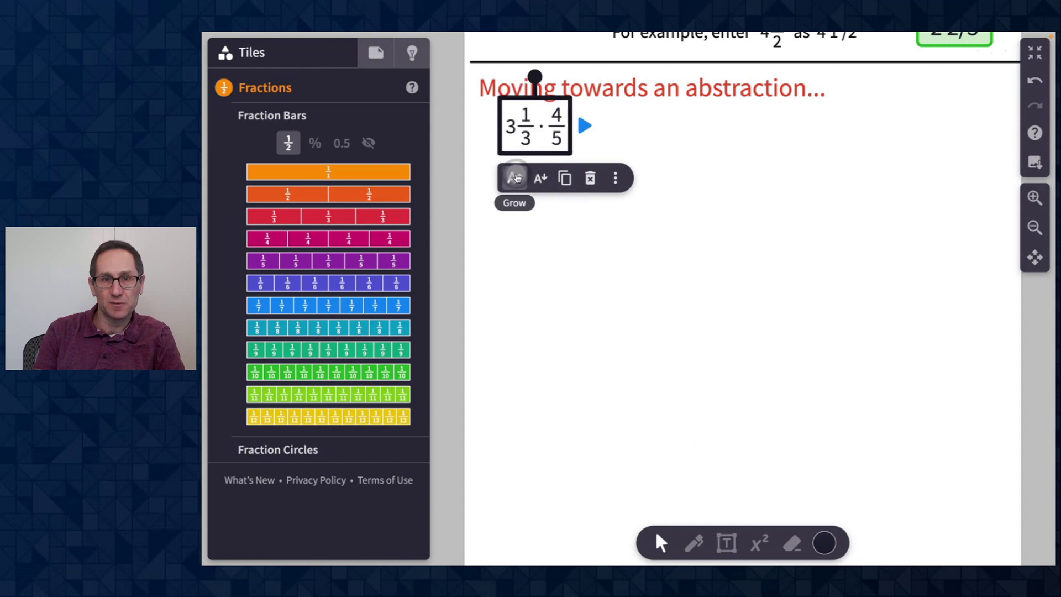
pyautogui.click(514, 178)
pyautogui.click(514, 178)
pyautogui.moveTo(534, 154); pyautogui.dragTo(526, 230)
pyautogui.click(649, 163)
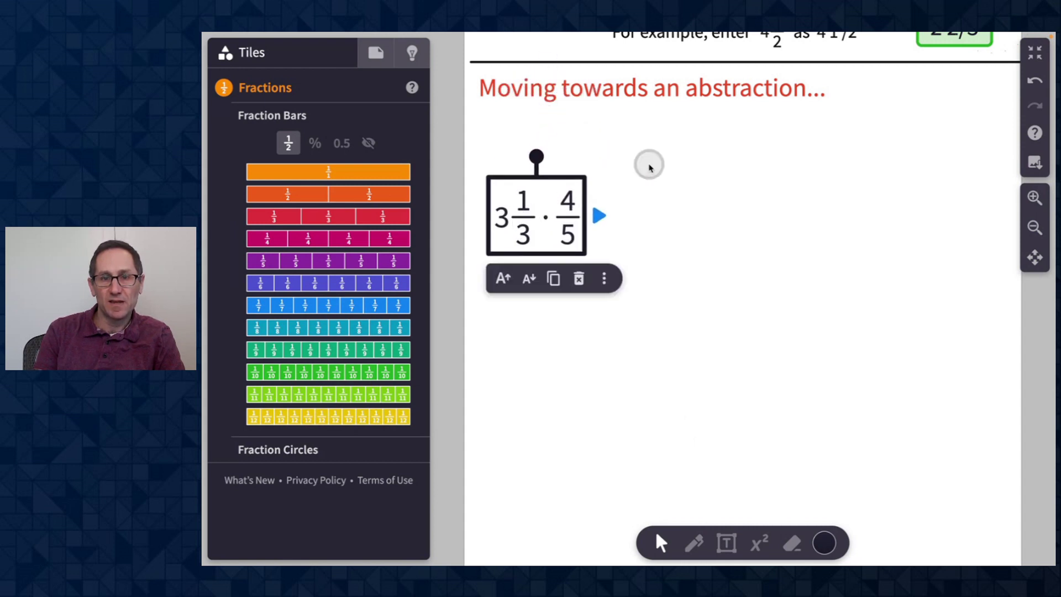
pyautogui.moveTo(317, 165); pyautogui.dragTo(760, 222)
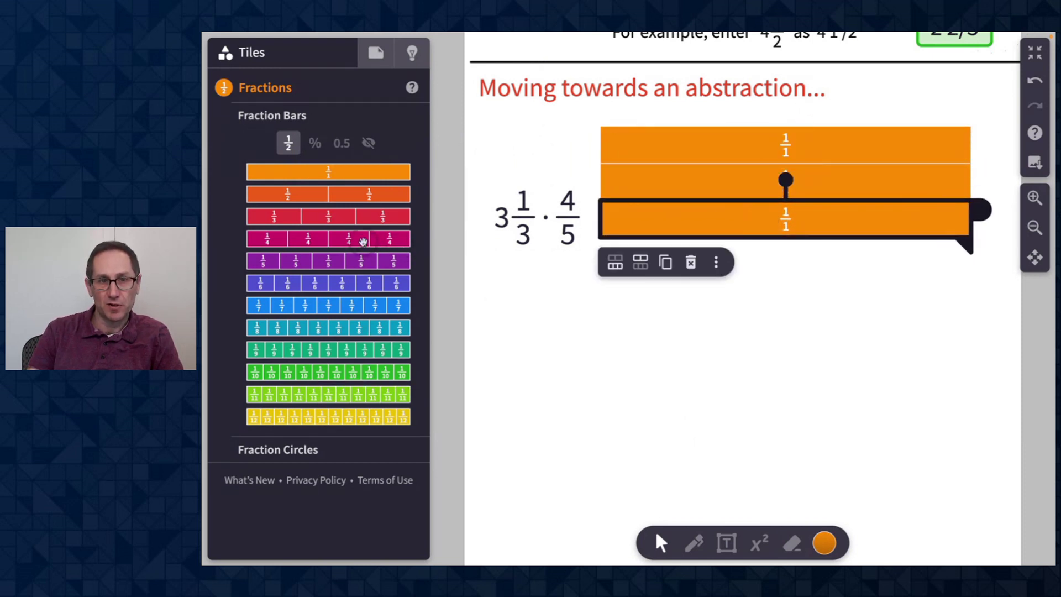